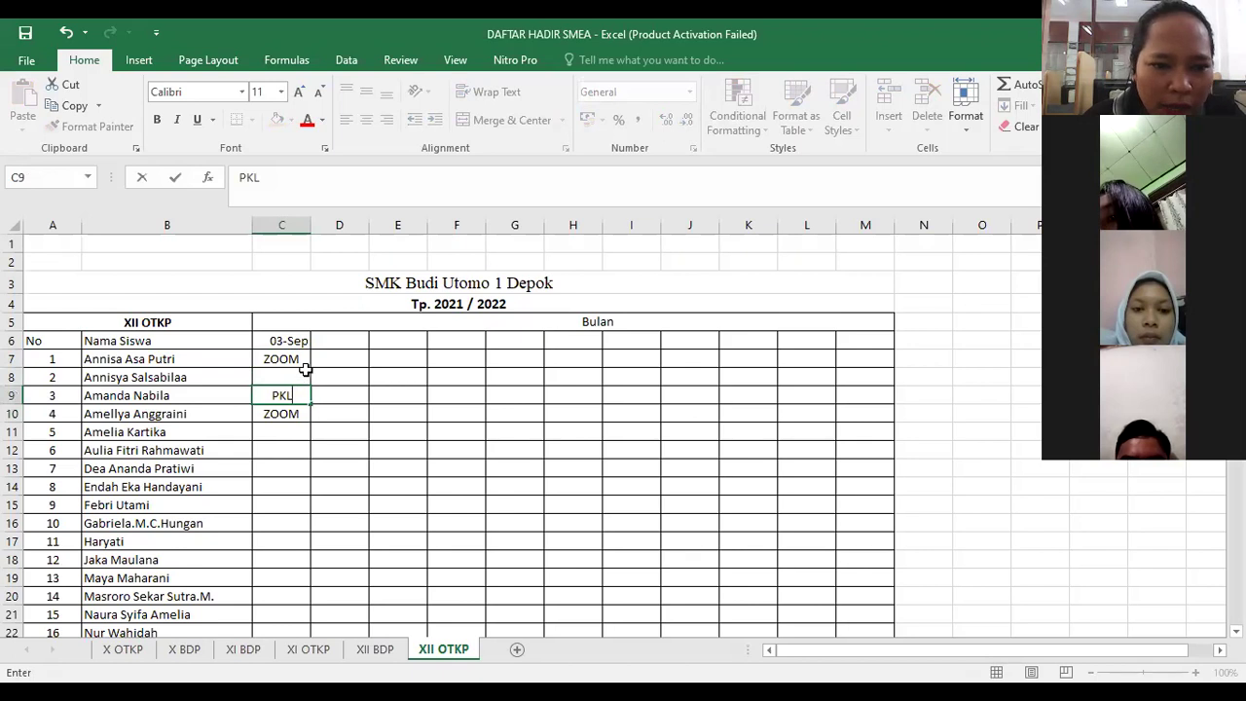
- Enter ZOOM in C11 for student no. 5 and PKL in C13 for student no. 7 in the 03-Sep column
{"action": "left_click", "coordinate": [286, 433]}
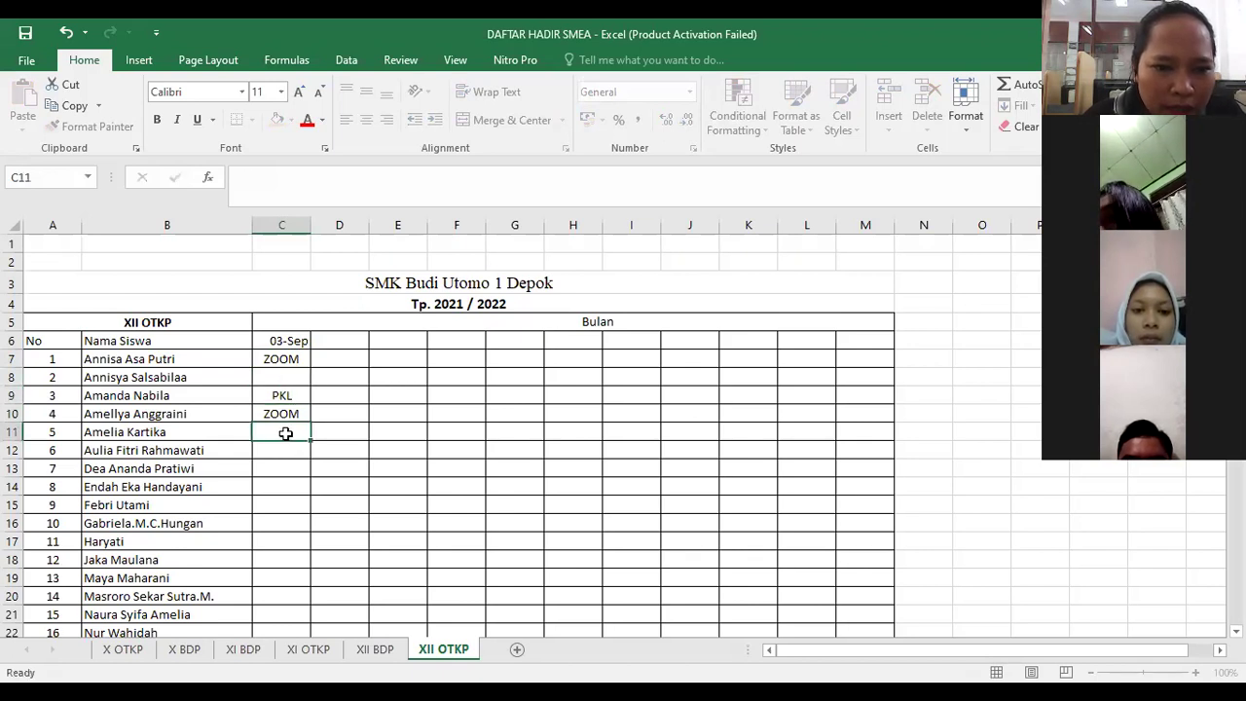
{"action": "type", "text": "ZOOM"}
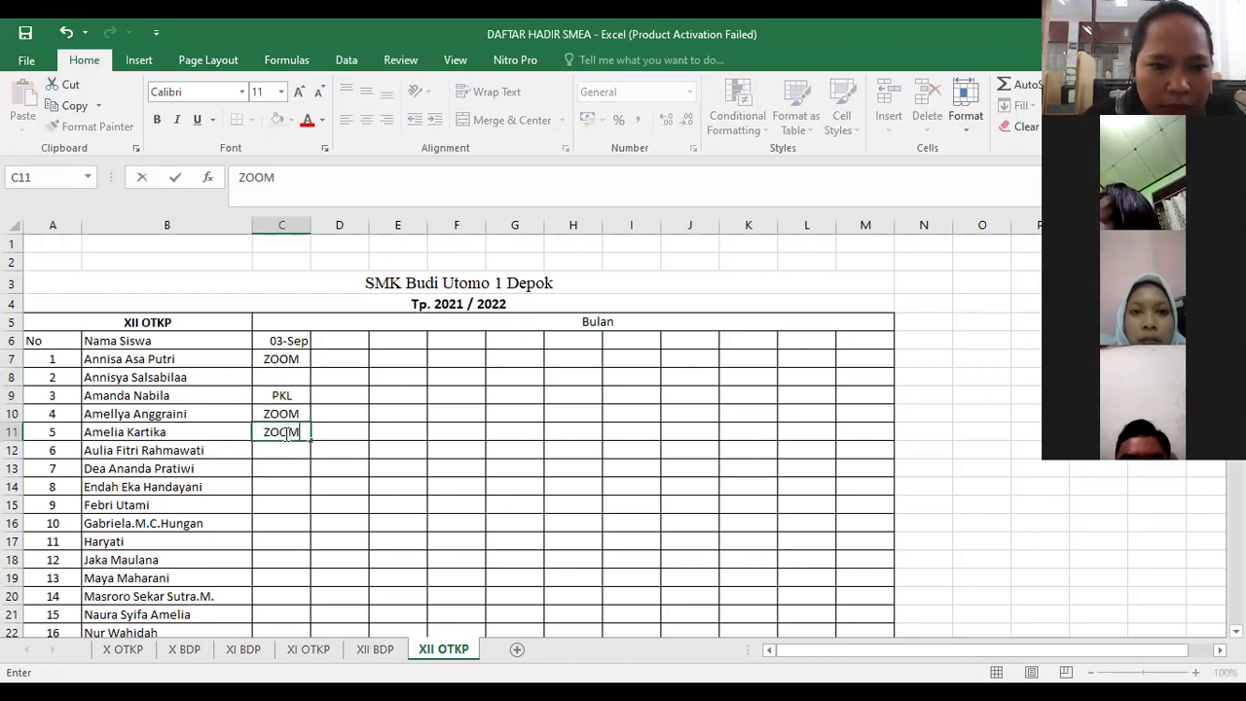
{"action": "left_click", "coordinate": [285, 453]}
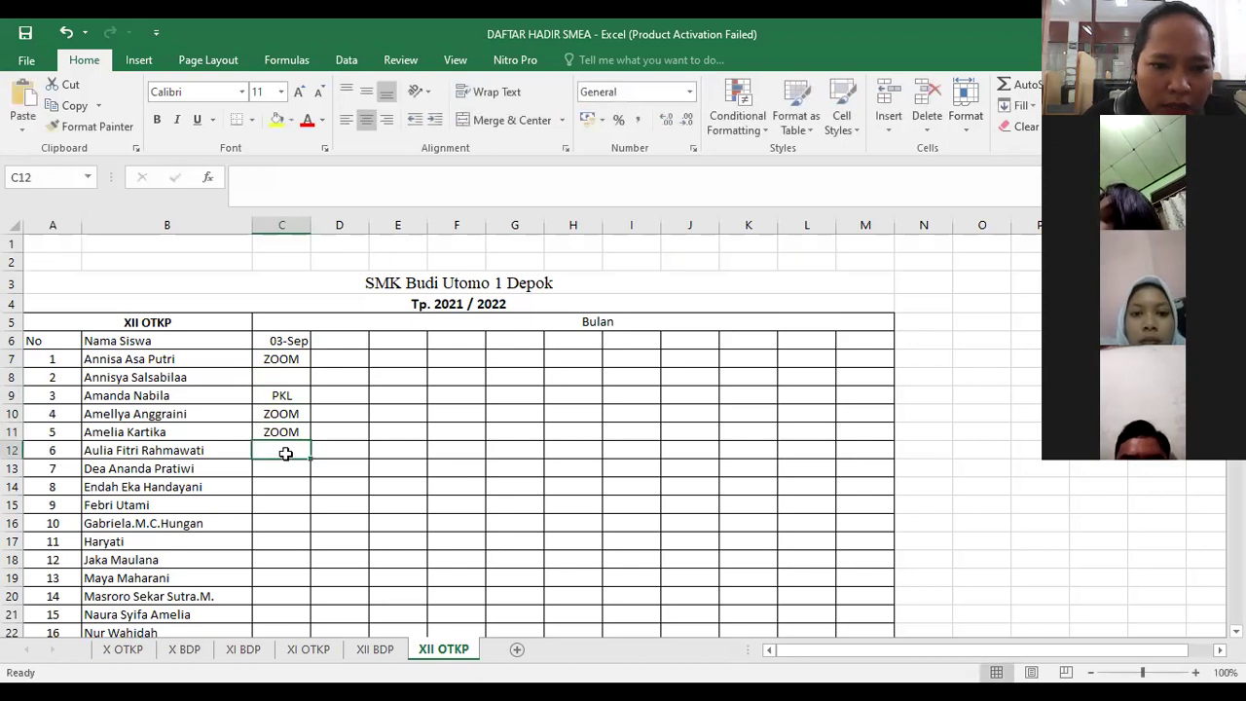
{"action": "left_click", "coordinate": [283, 468]}
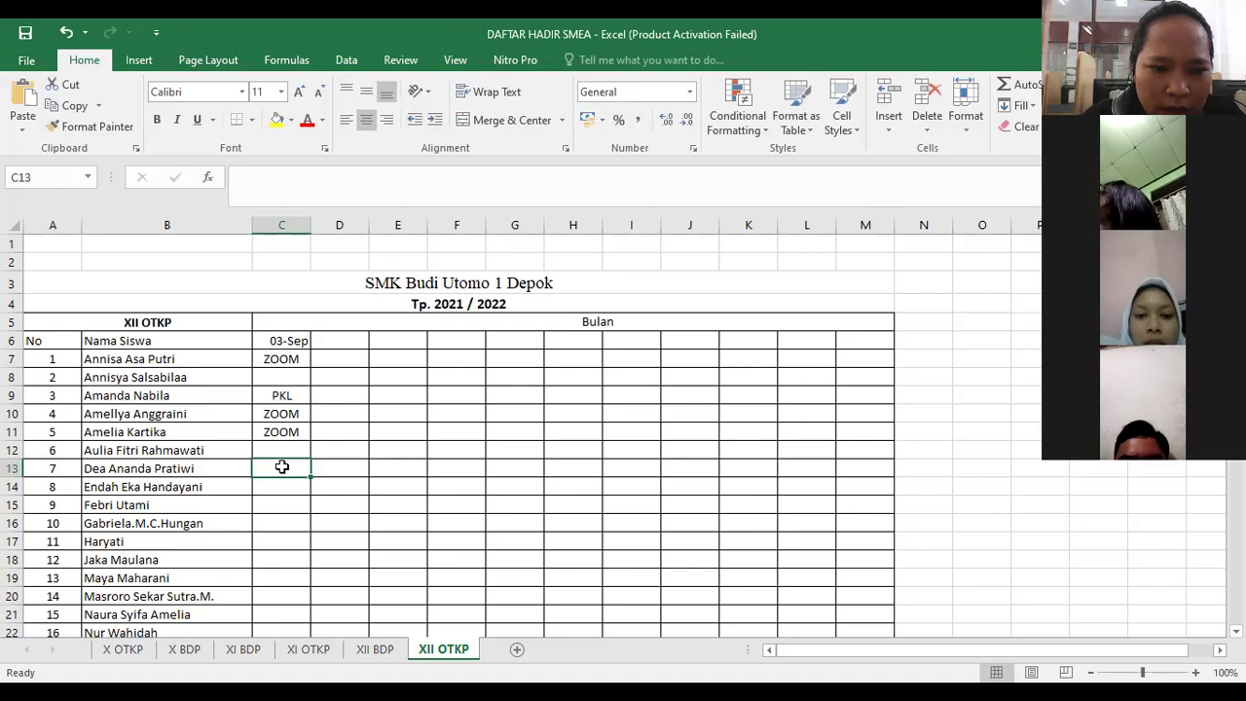
{"action": "type", "text": "PKL"}
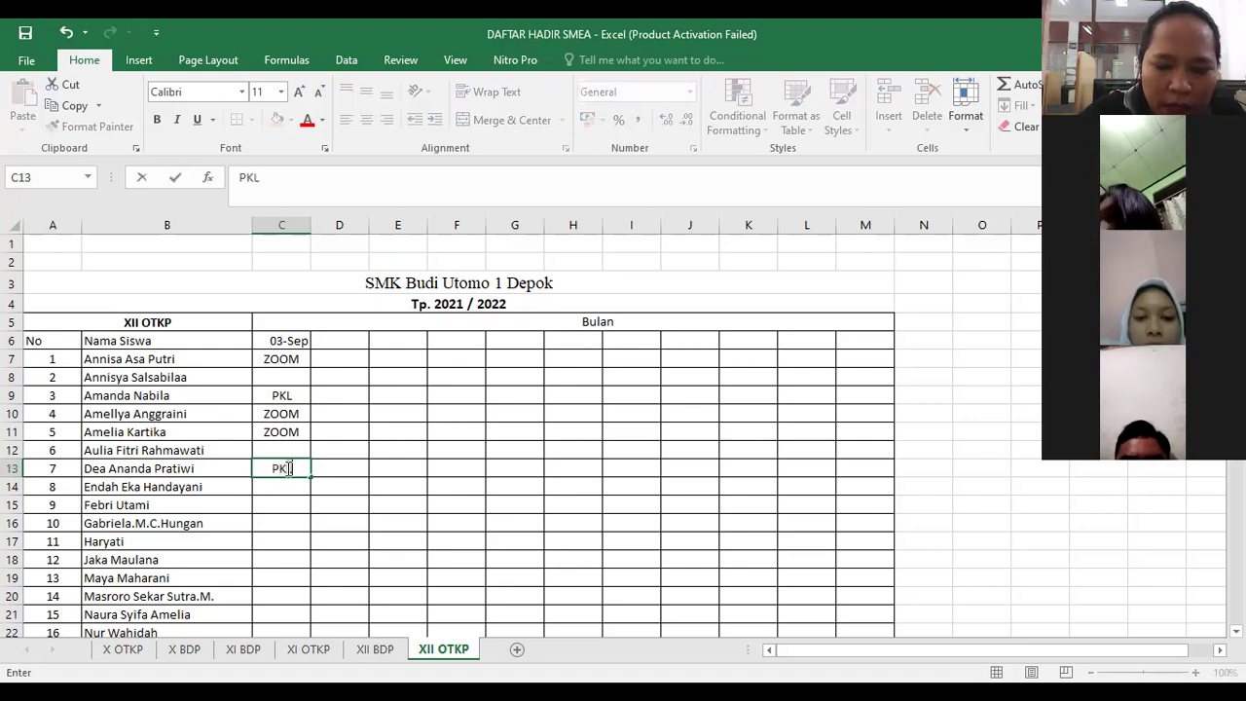
- Mark students no. 9 and no. 11 as PKL for 03-Sep in cells C15 and C17, leaving no. 8 and no. 10 blank
{"action": "left_click", "coordinate": [279, 488]}
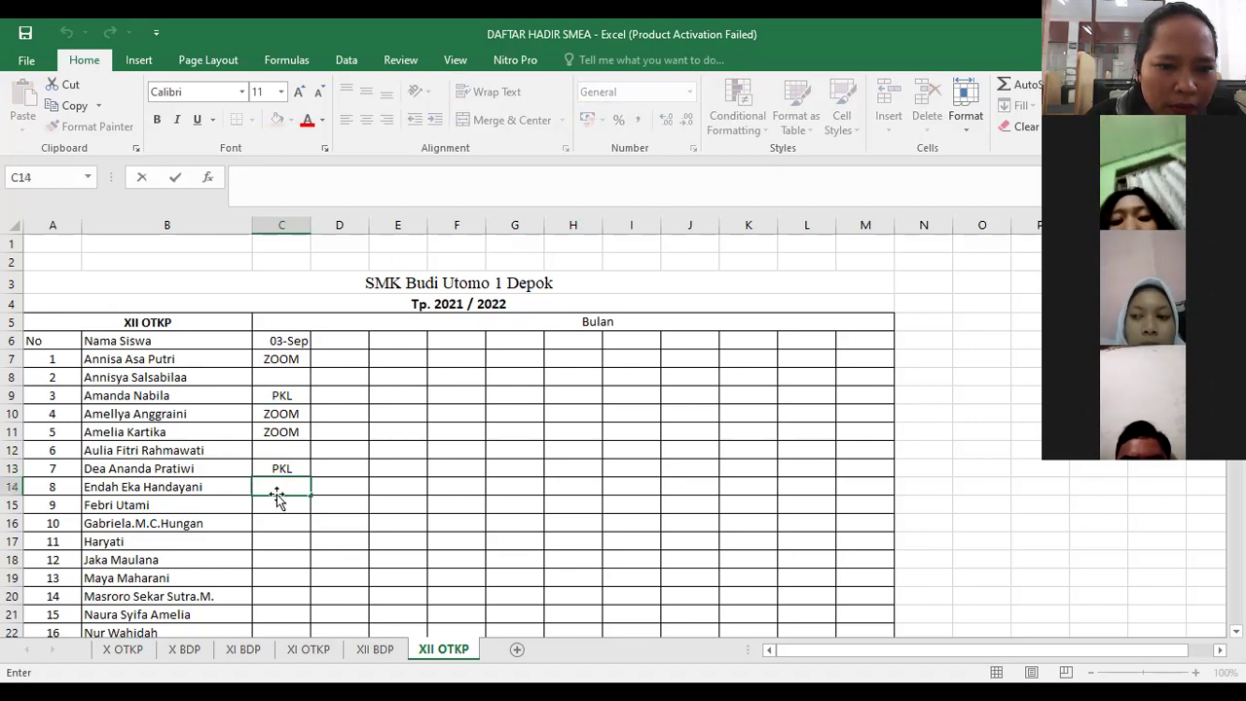
{"action": "left_click", "coordinate": [274, 510]}
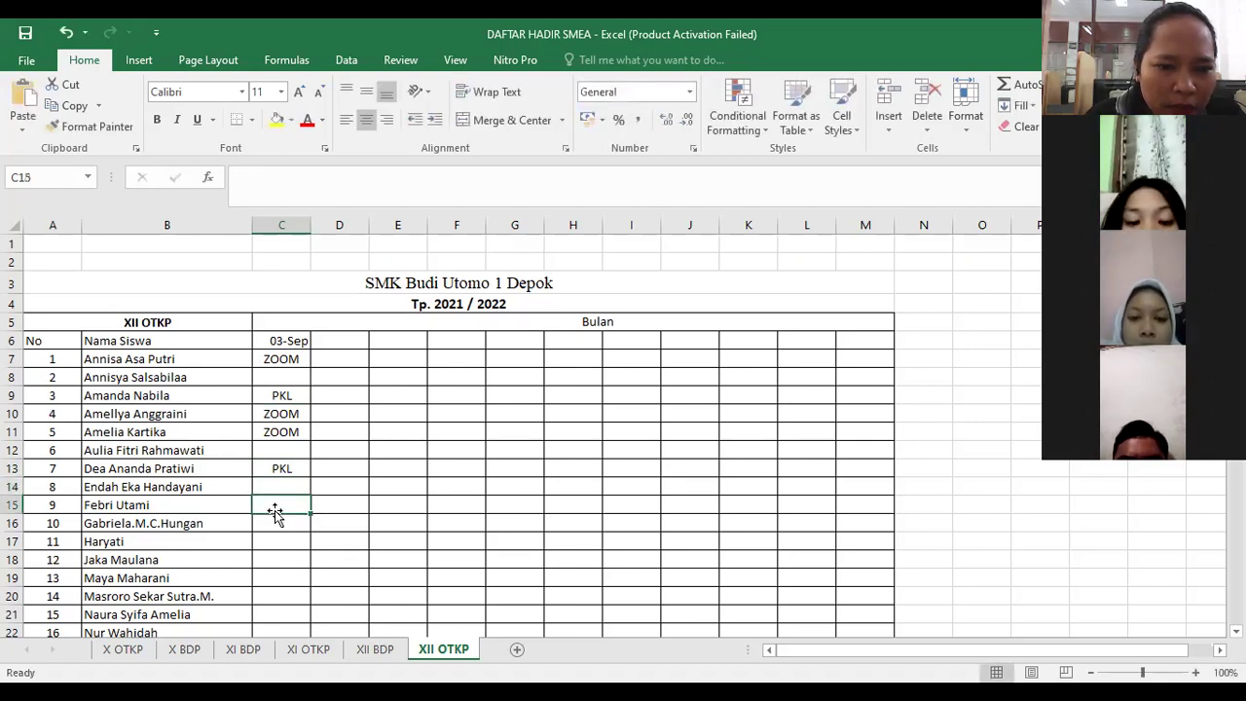
{"action": "left_click", "coordinate": [274, 520]}
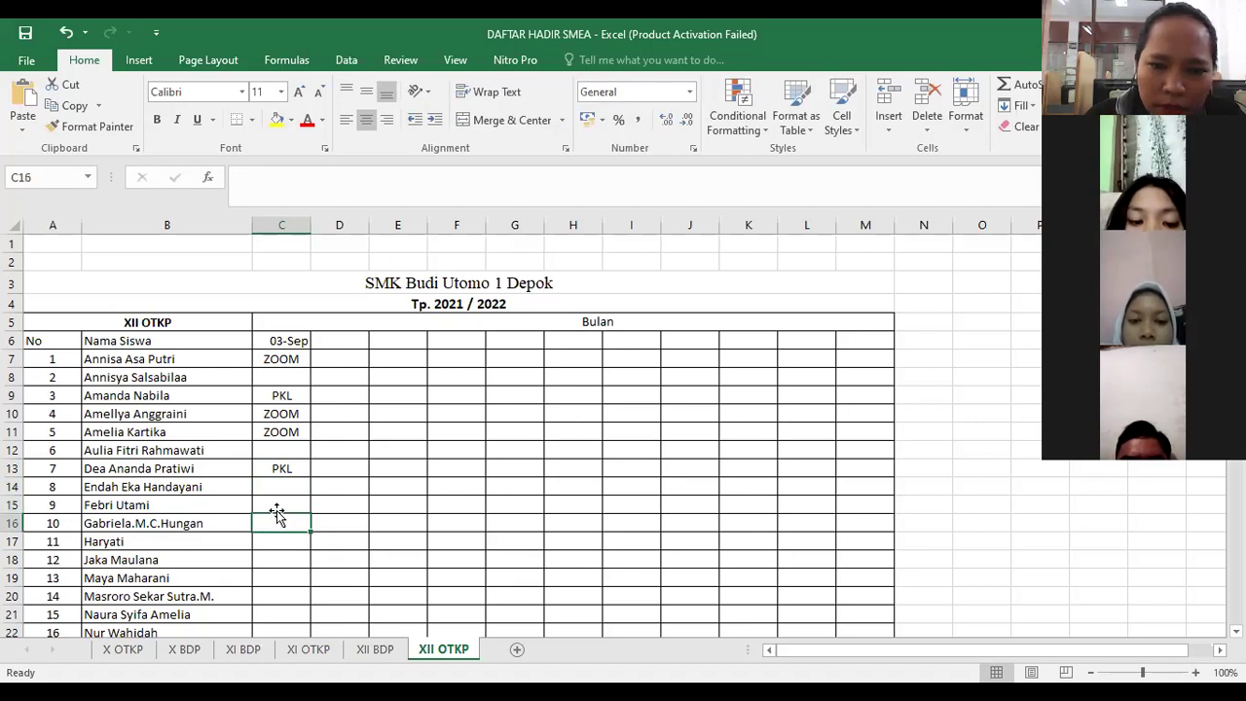
{"action": "left_click", "coordinate": [278, 507]}
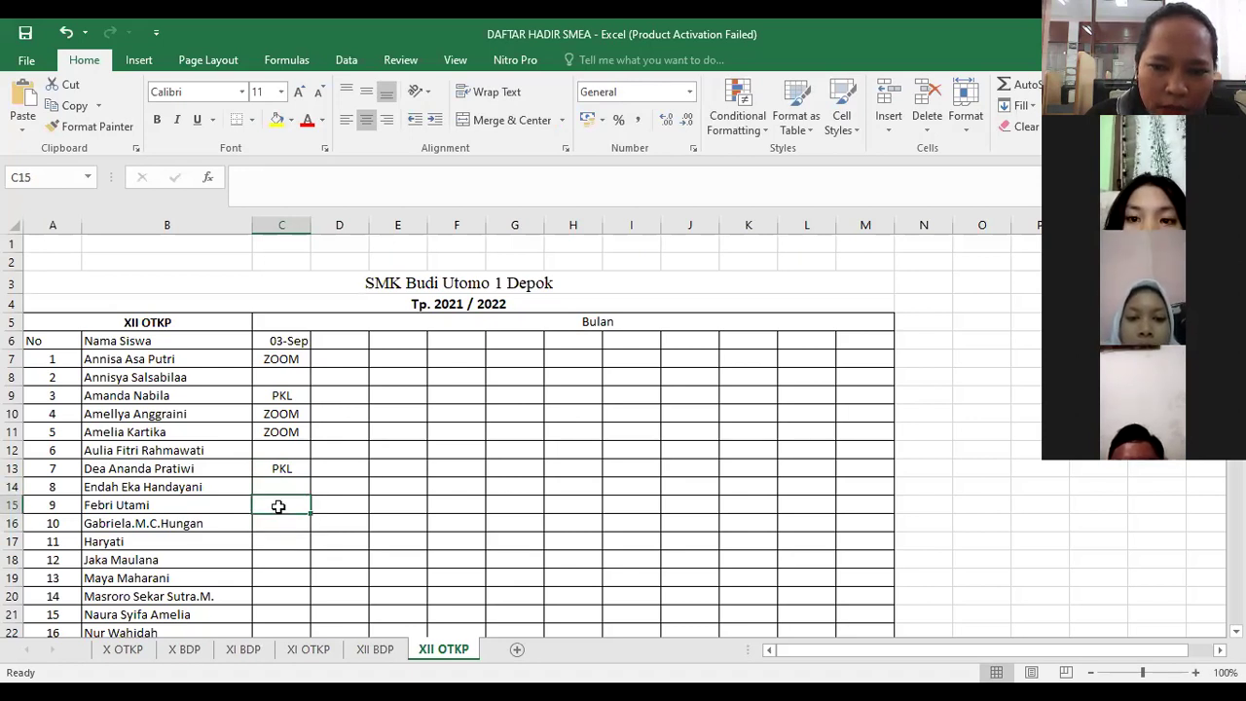
{"action": "type", "text": "PKL"}
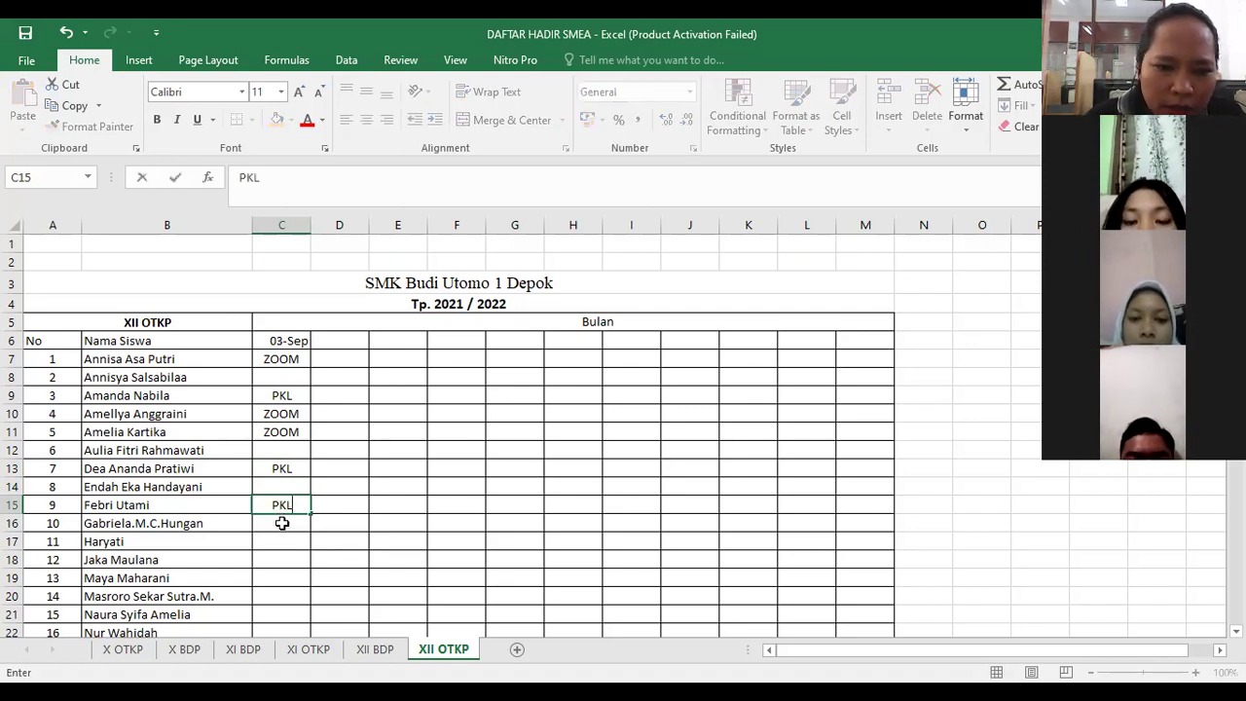
{"action": "left_click", "coordinate": [282, 522]}
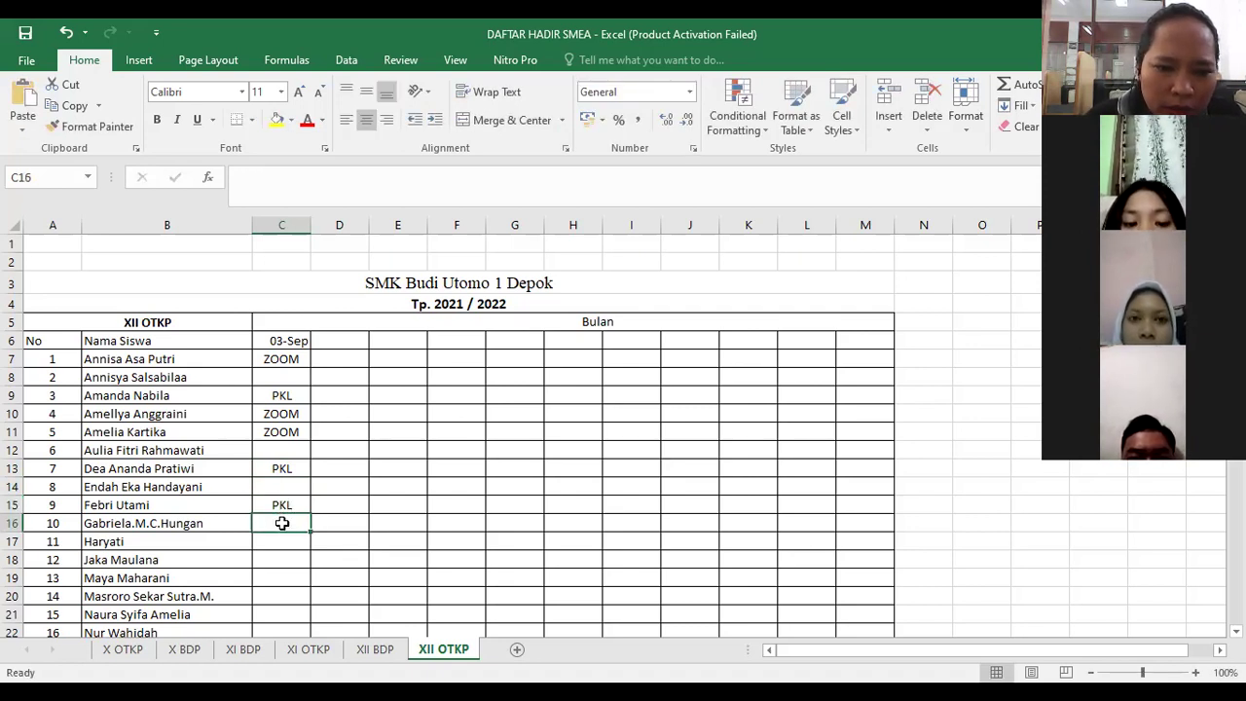
{"action": "left_click", "coordinate": [288, 538]}
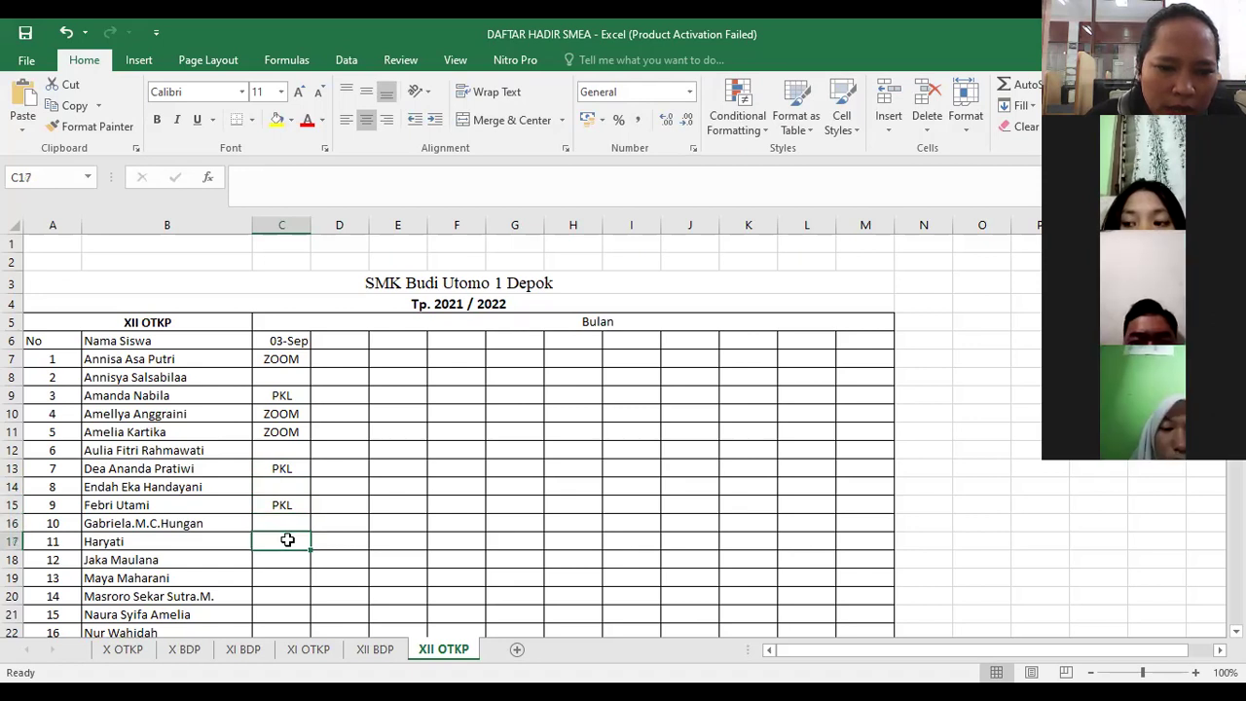
{"action": "type", "text": "PKL"}
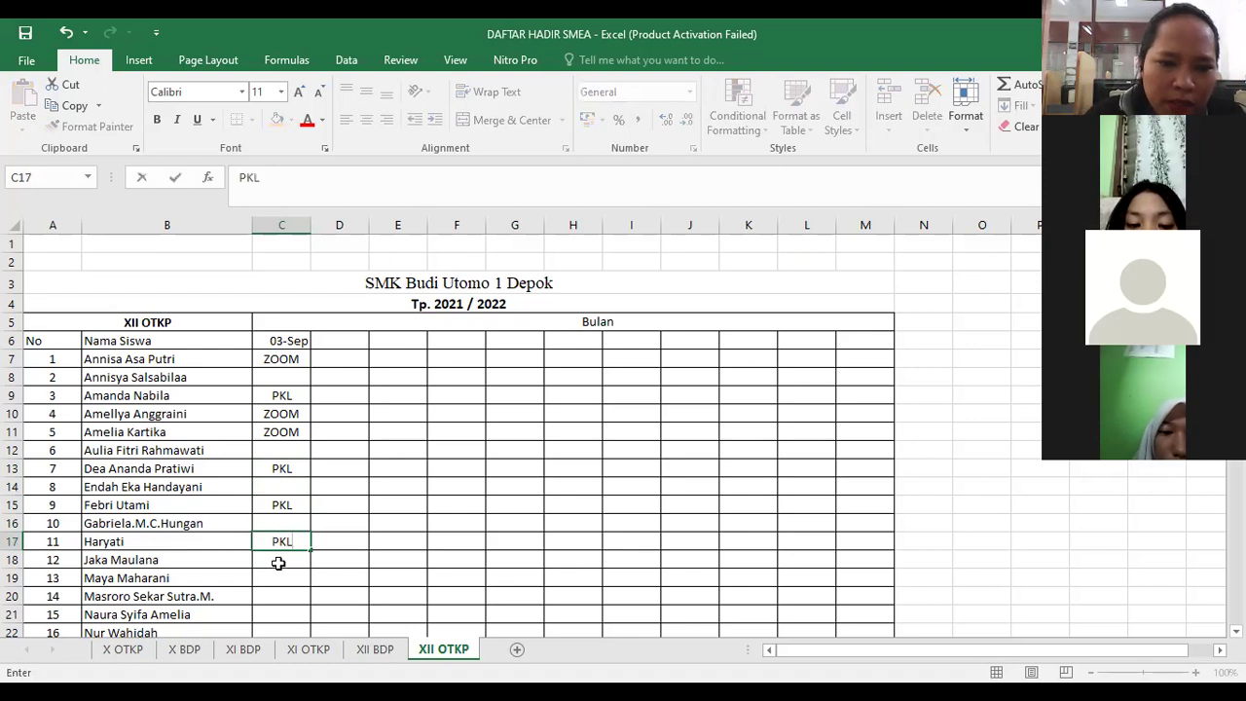
- Skip students no. 12 to 14 and enter PKL for student no. 15 in cell C21
{"action": "left_click", "coordinate": [279, 563]}
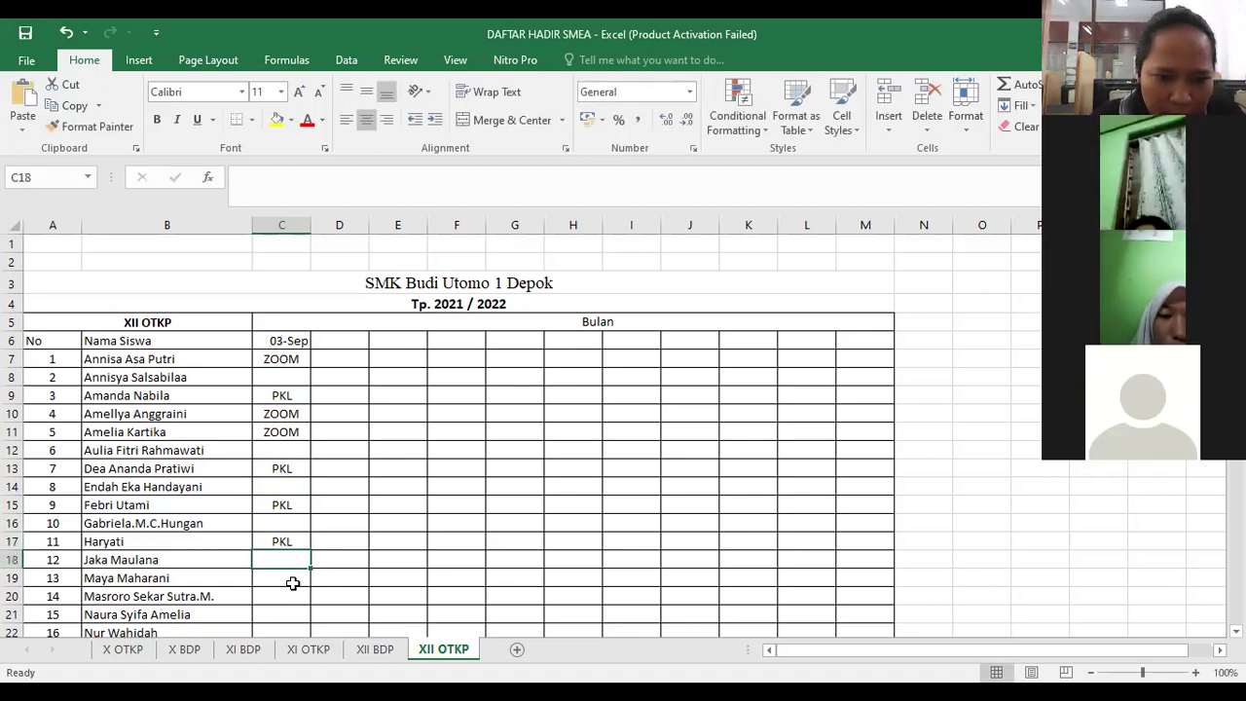
{"action": "left_click", "coordinate": [292, 579]}
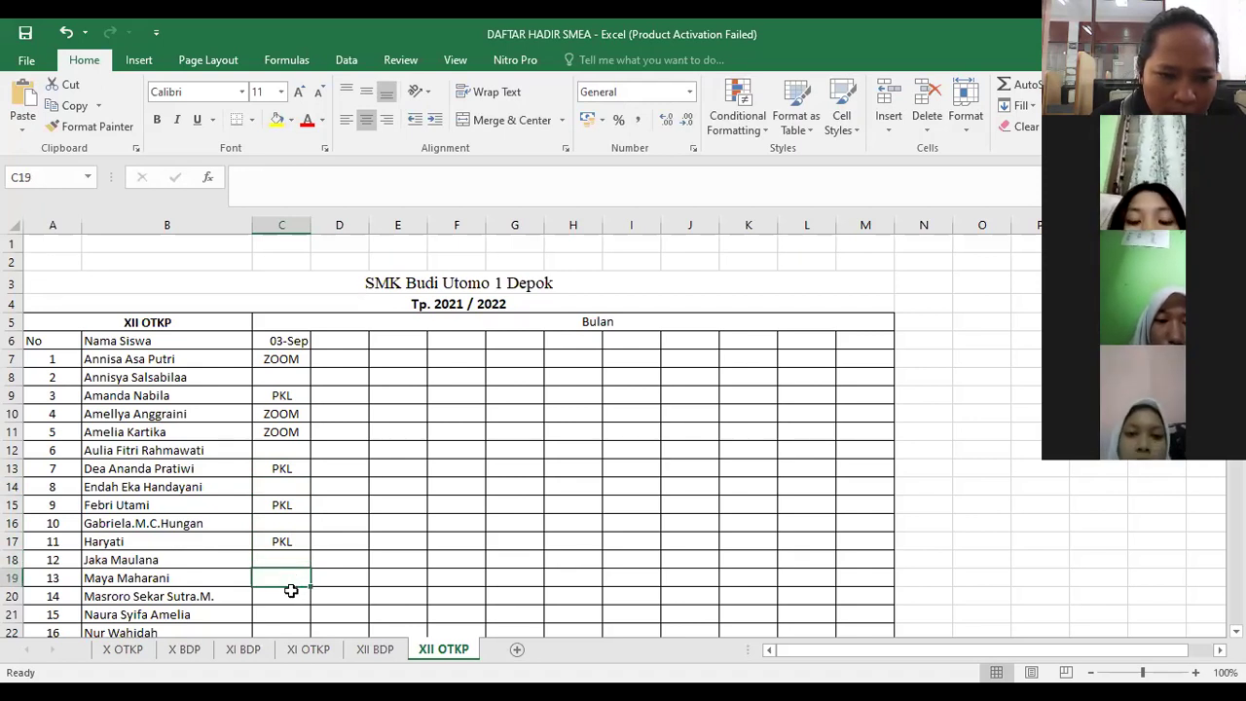
{"action": "left_click", "coordinate": [289, 595]}
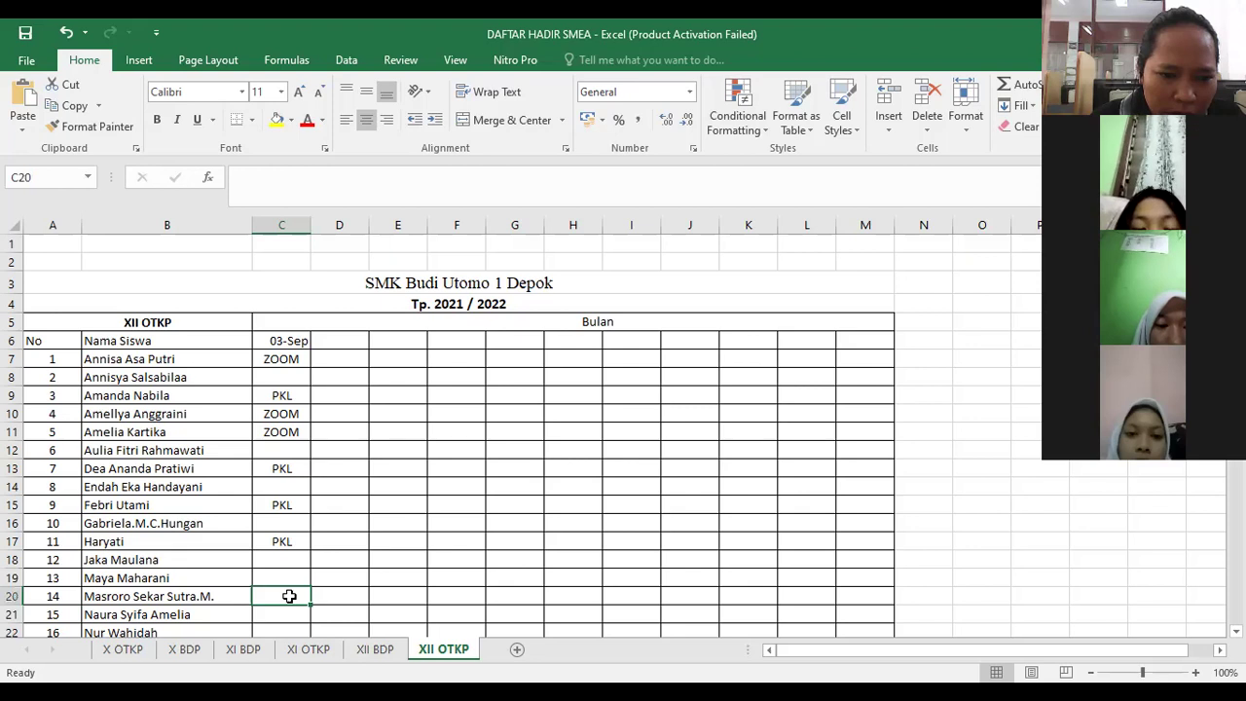
{"action": "scroll", "coordinate": [289, 596], "scroll_direction": "down", "scroll_amount": 2}
{"action": "left_click", "coordinate": [267, 498]}
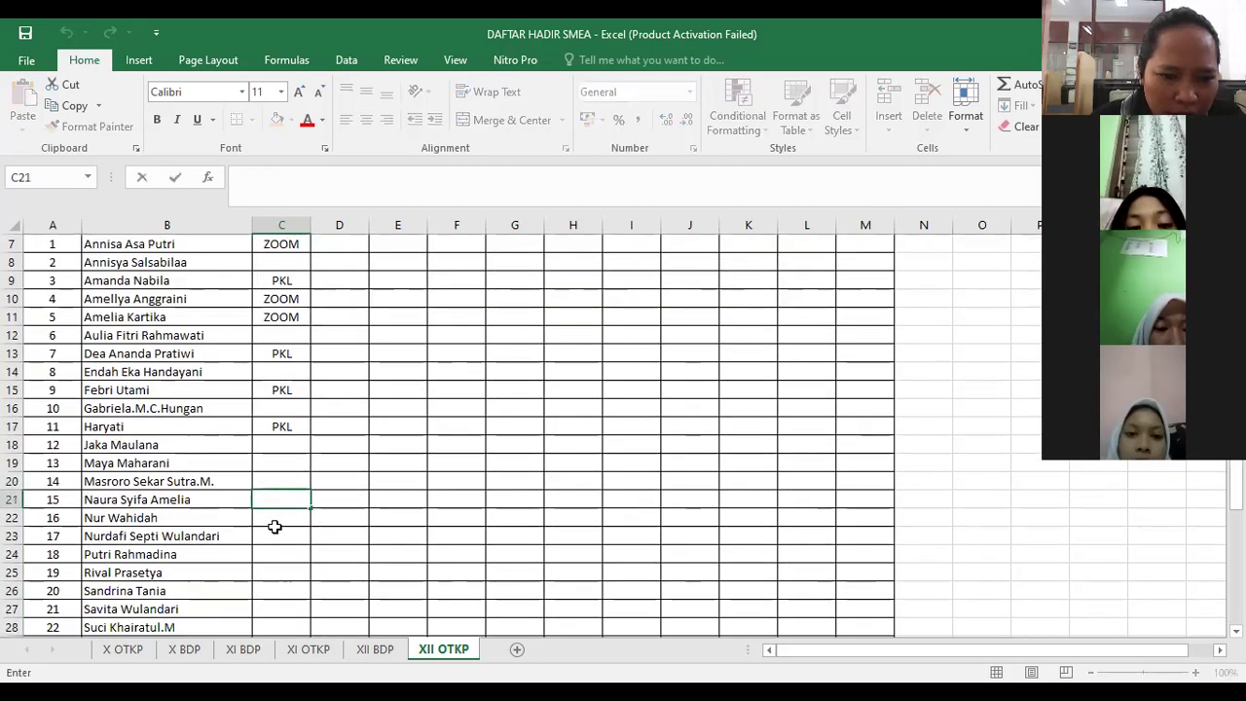
{"action": "type", "text": "PKL"}
- Enter PKL in cells C22 and C23 for students no. 16 and no. 17
{"action": "left_click", "coordinate": [278, 522]}
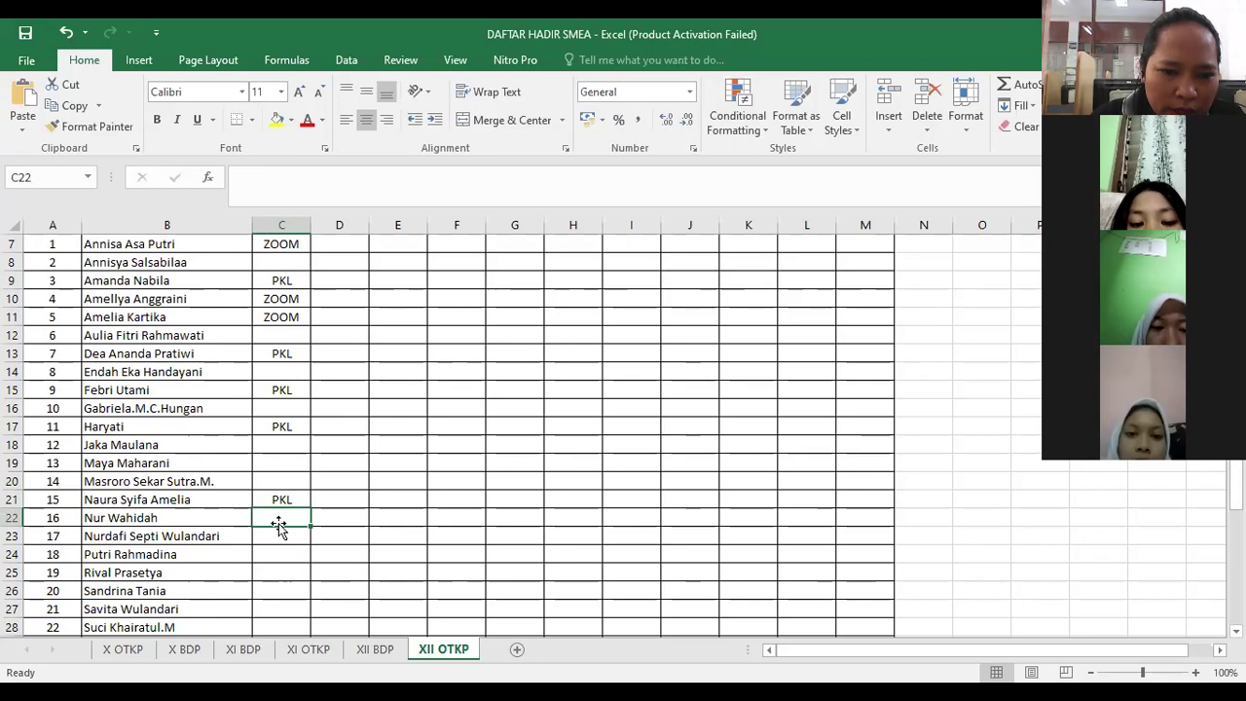
{"action": "left_click", "coordinate": [278, 533]}
{"action": "left_click", "coordinate": [279, 518]}
{"action": "type", "text": "PKL"}
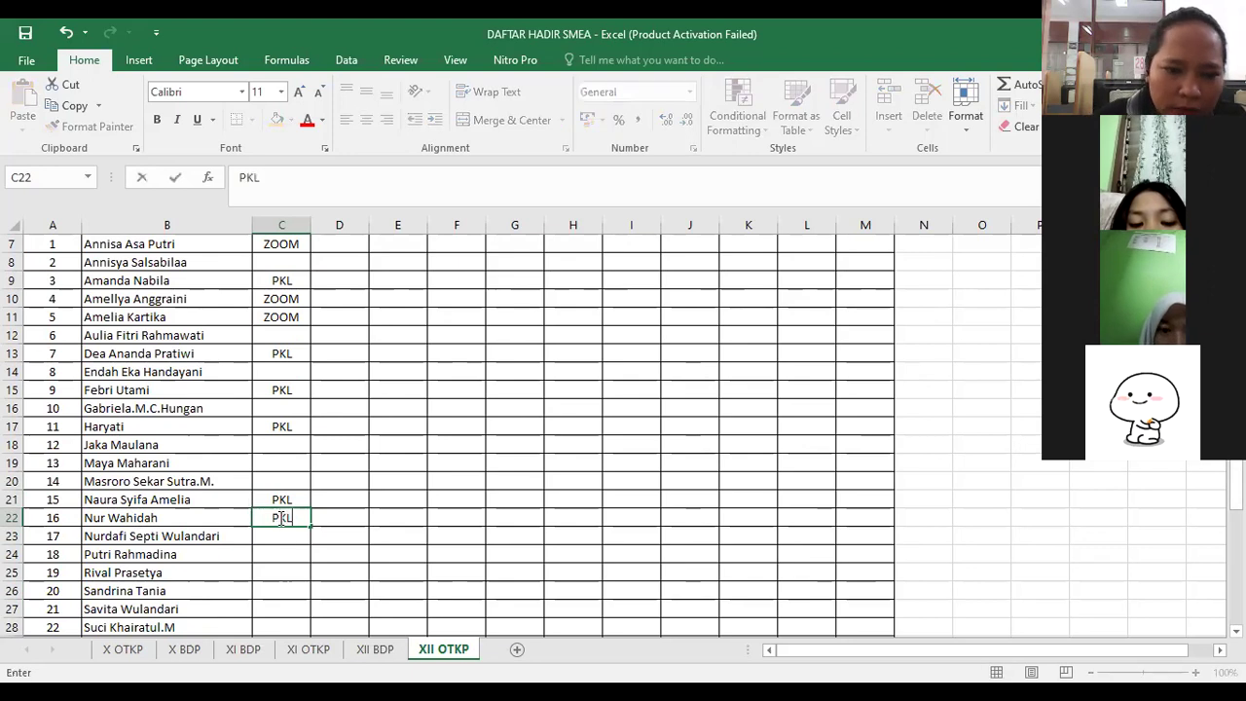
{"action": "left_click", "coordinate": [280, 533]}
{"action": "type", "text": "PKL"}
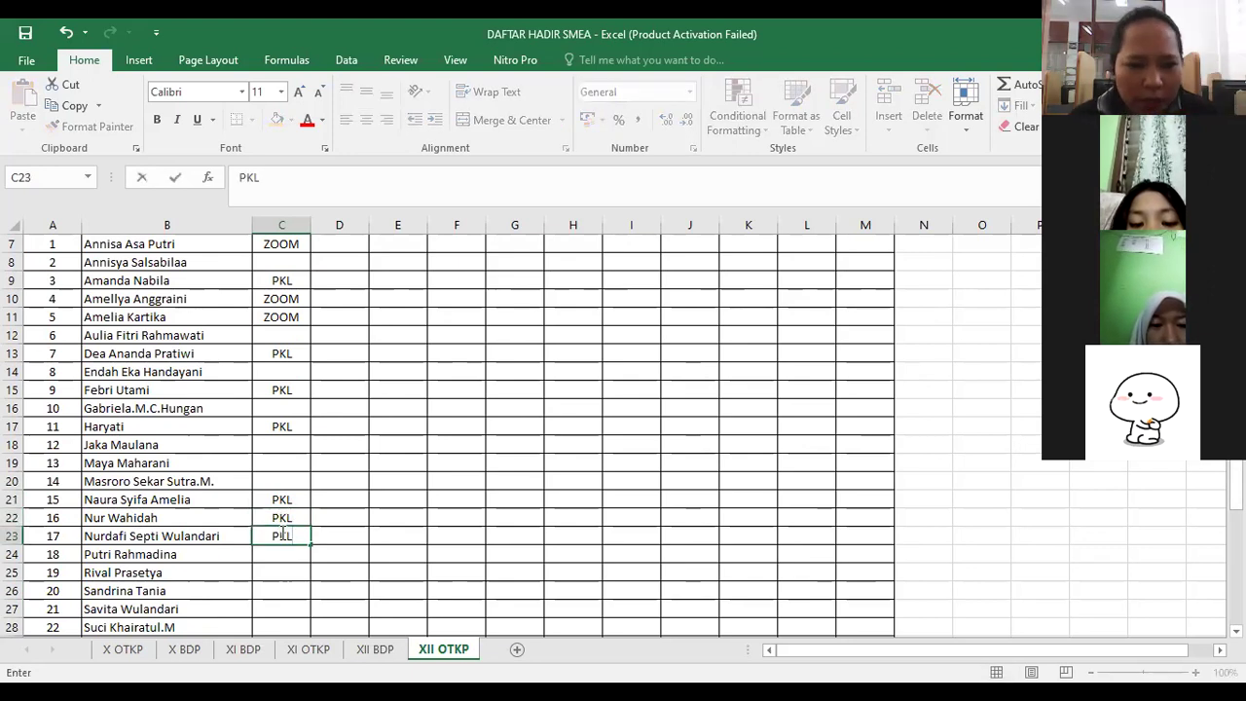
{"action": "left_click", "coordinate": [171, 649]}
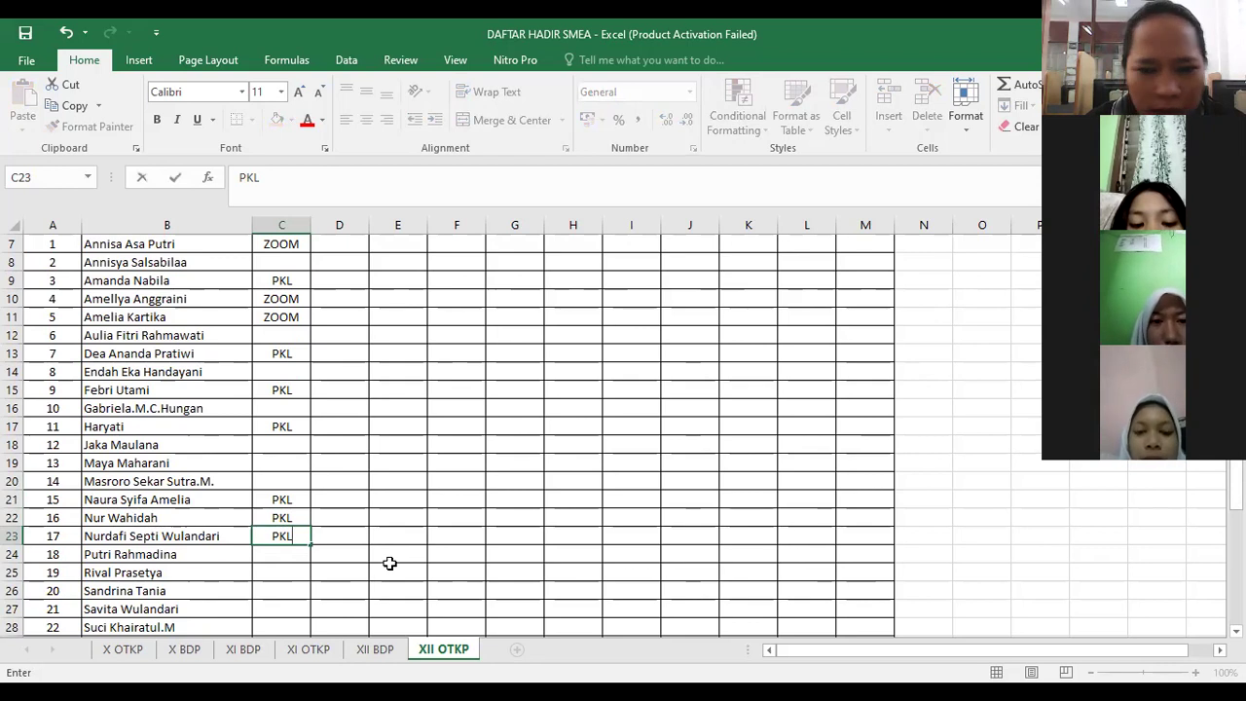
- Record PKL for student no. 18 in C24 and student no. 21 in C27, leaving no. 19 and no. 20 blank
{"action": "left_click", "coordinate": [291, 555]}
{"action": "type", "text": "PKL"}
{"action": "left_click", "coordinate": [283, 570]}
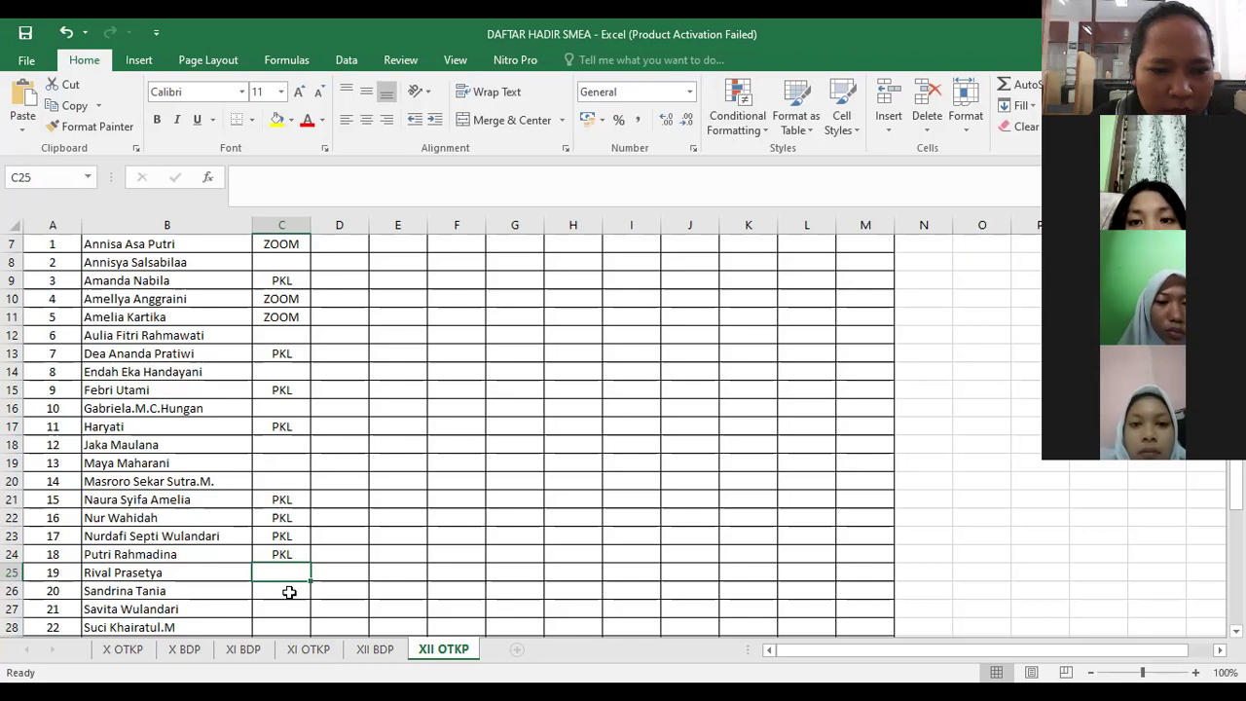
{"action": "left_click", "coordinate": [289, 592]}
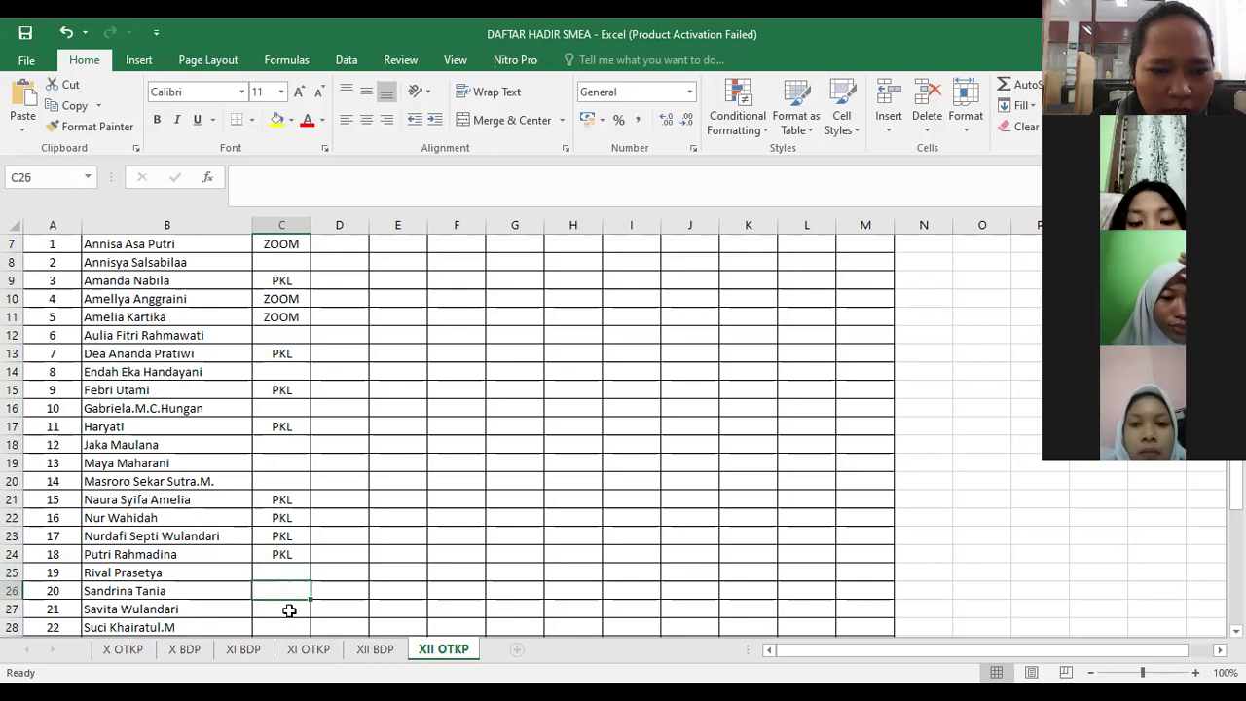
{"action": "left_click", "coordinate": [289, 609]}
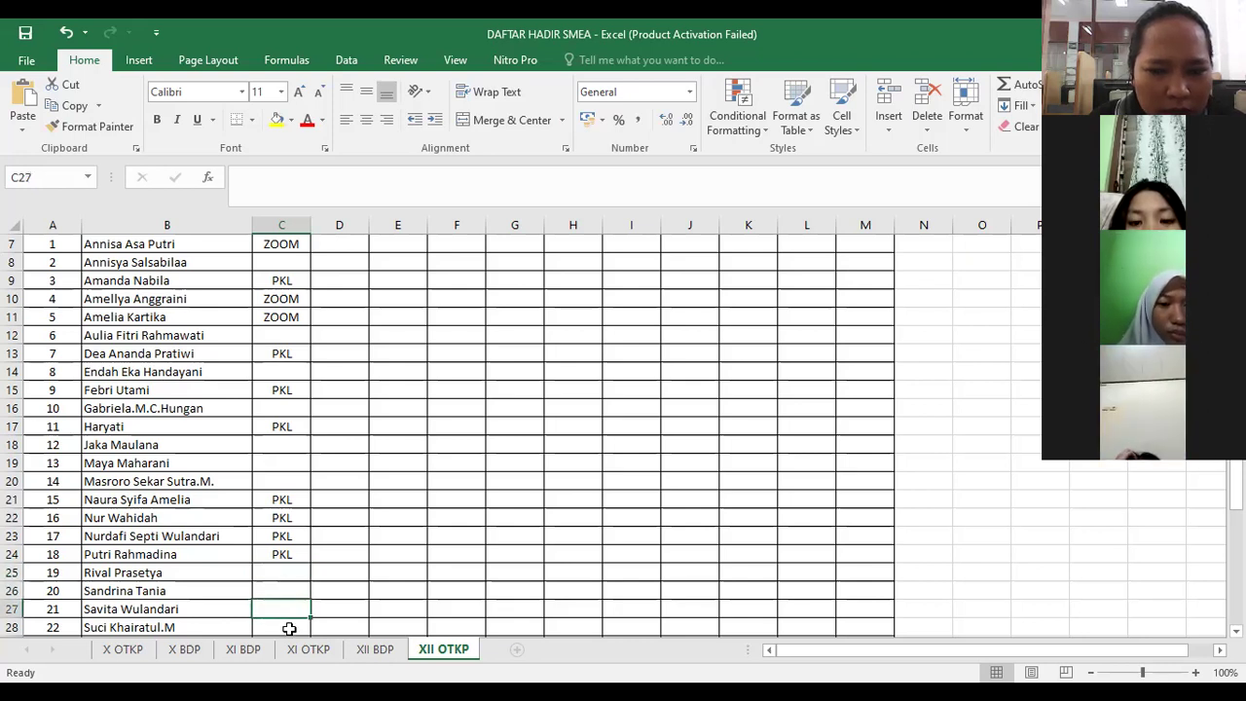
{"action": "left_click", "coordinate": [290, 625]}
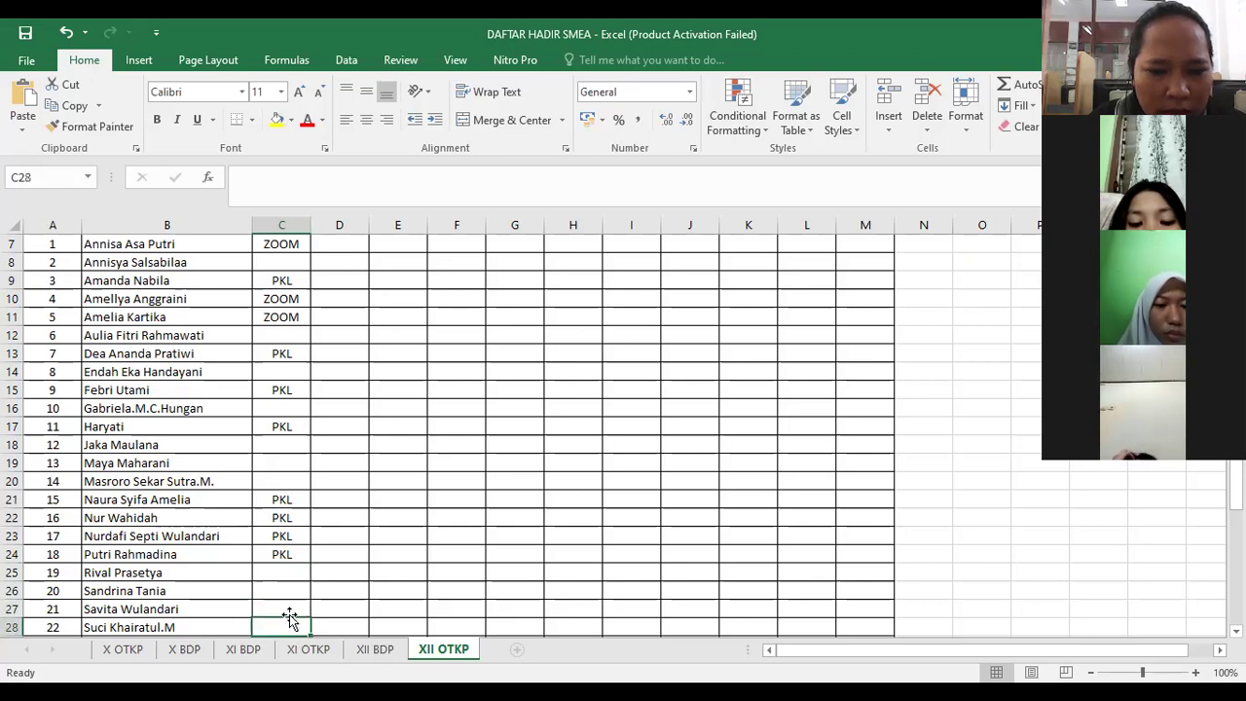
{"action": "left_click", "coordinate": [289, 608]}
{"action": "type", "text": "PKL"}
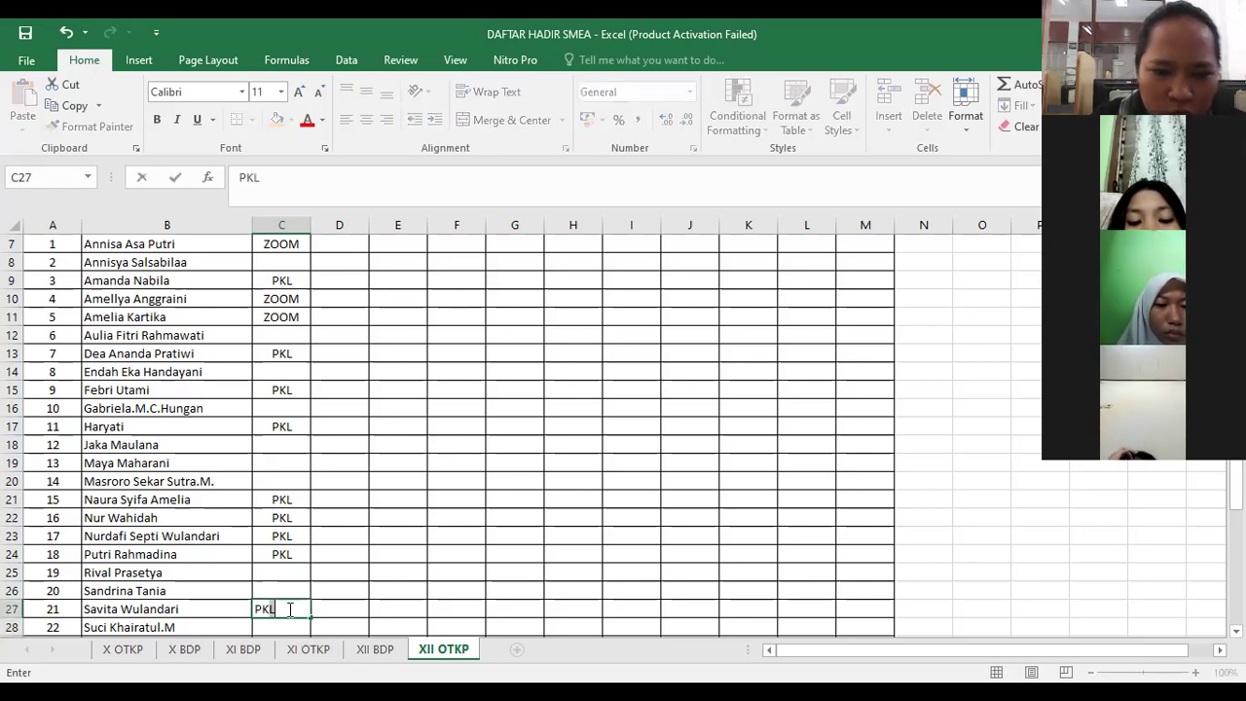
{"action": "scroll", "coordinate": [289, 609], "scroll_direction": "down", "scroll_amount": 3}
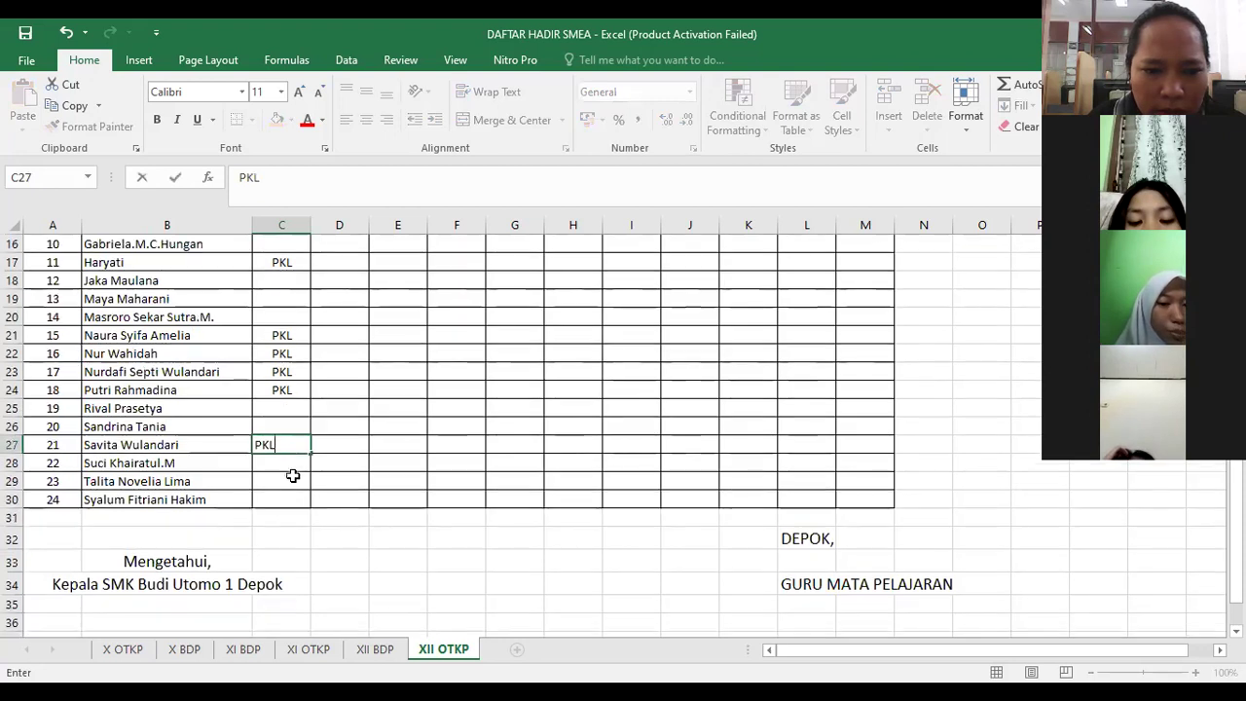
{"action": "key", "text": "Return"}
- Enter ZOOM in cell C29 as the 03-Sep attendance of student no. 23
{"action": "left_click", "coordinate": [293, 482]}
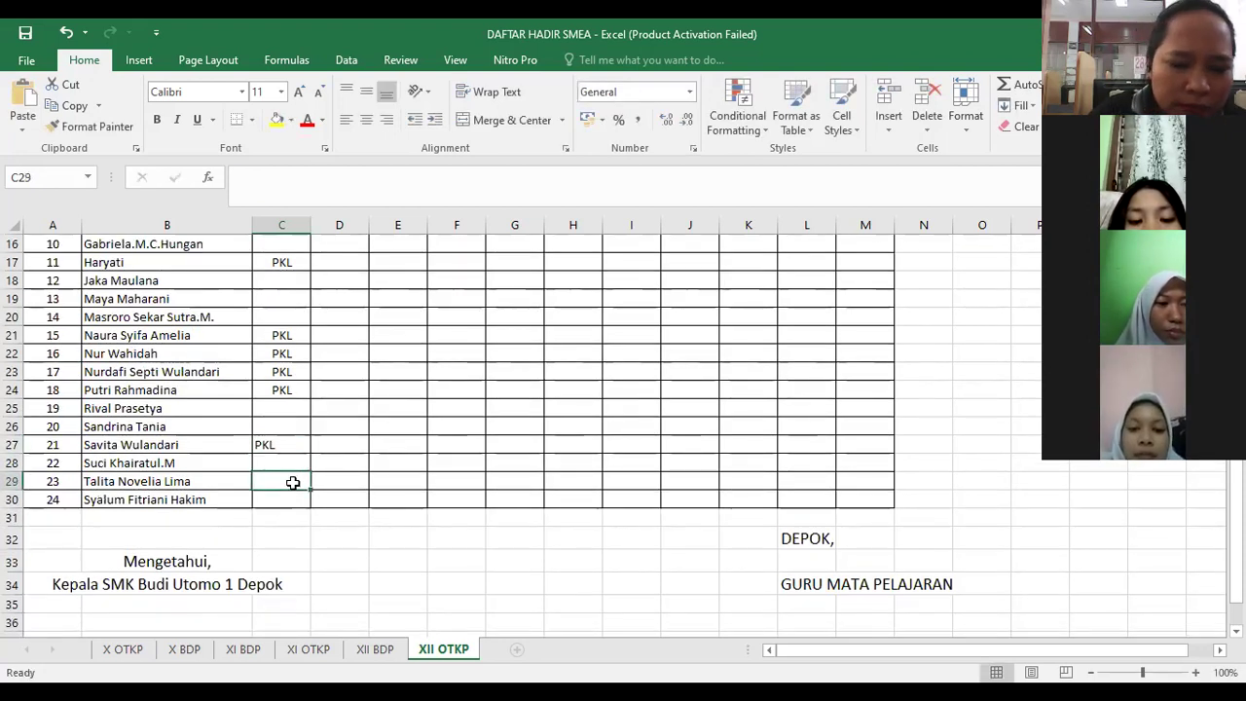
{"action": "type", "text": "ZOOM"}
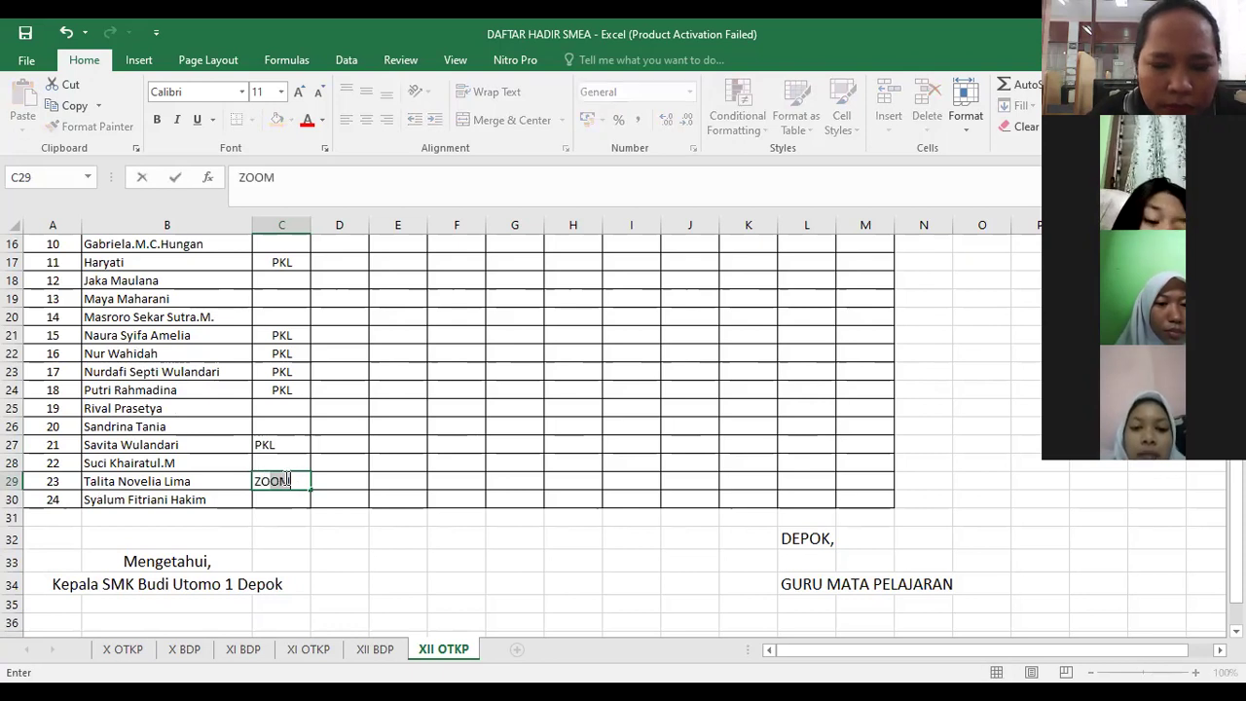
{"action": "left_click", "coordinate": [290, 503]}
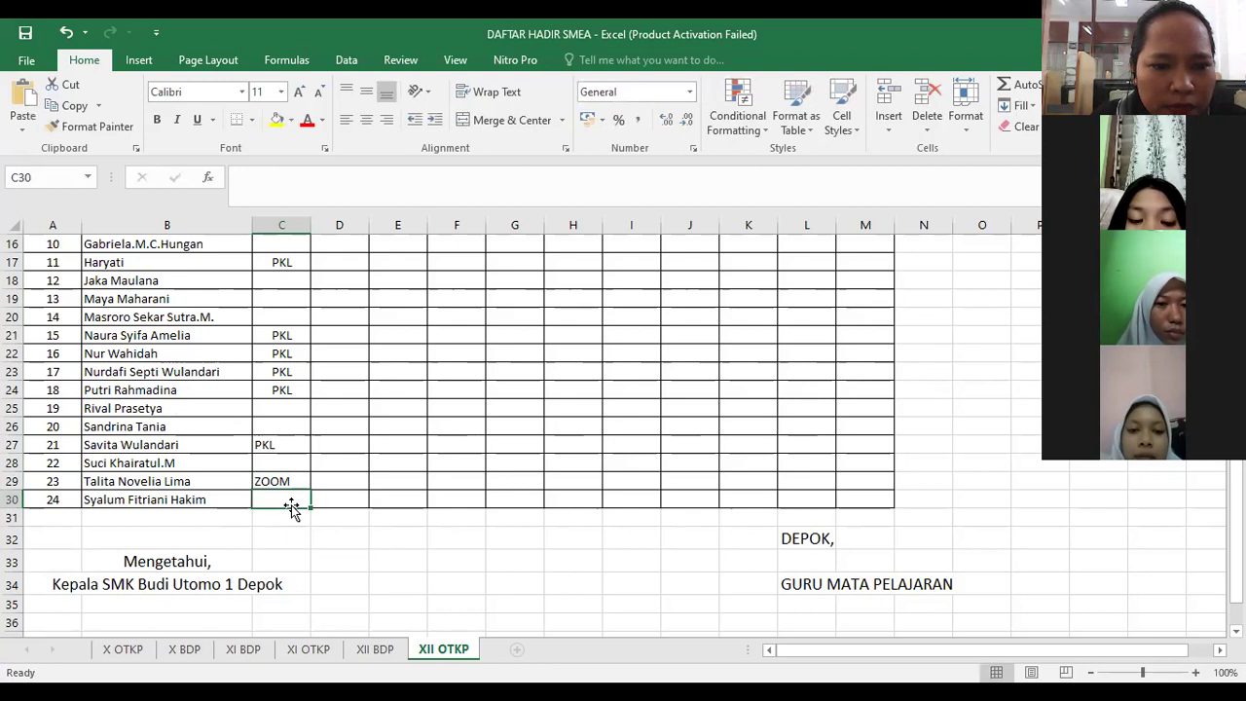
- On the XII BDP sheet, leave students no. 1 to 7 blank and enter ZOOM in C14 for student no. 8
{"action": "scroll", "coordinate": [200, 350], "scroll_direction": "up", "scroll_amount": 5}
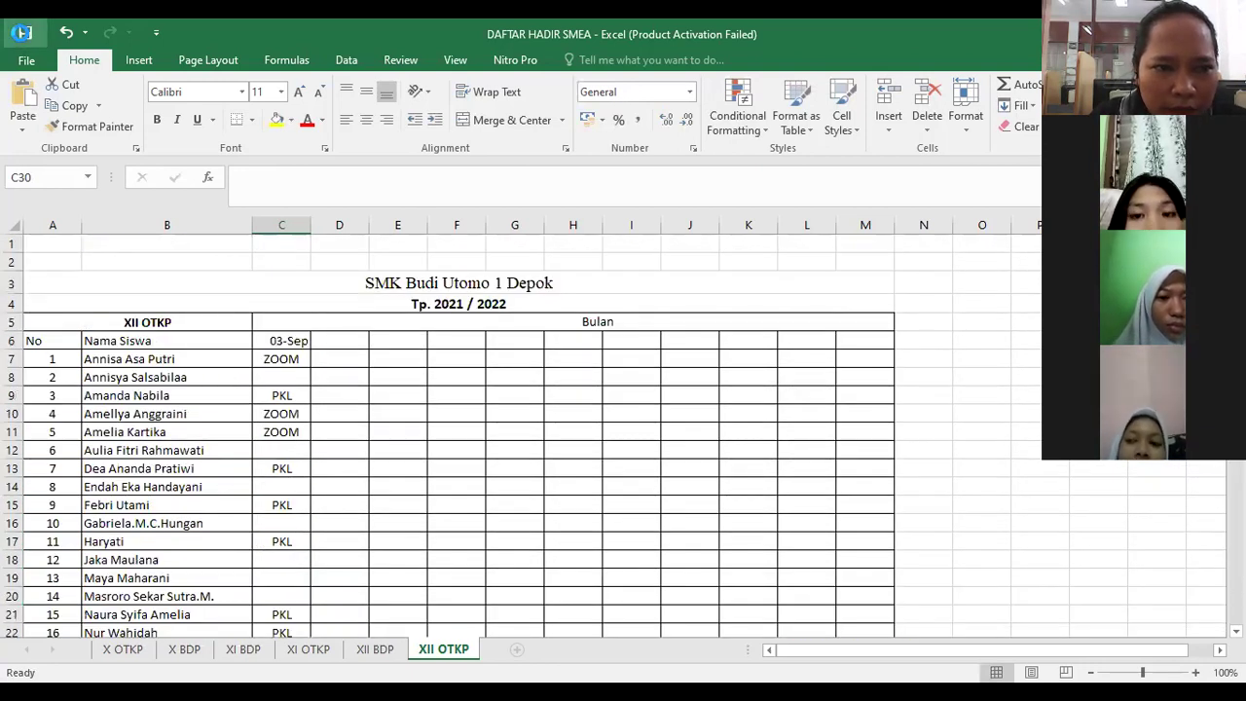
{"action": "left_click", "coordinate": [352, 657]}
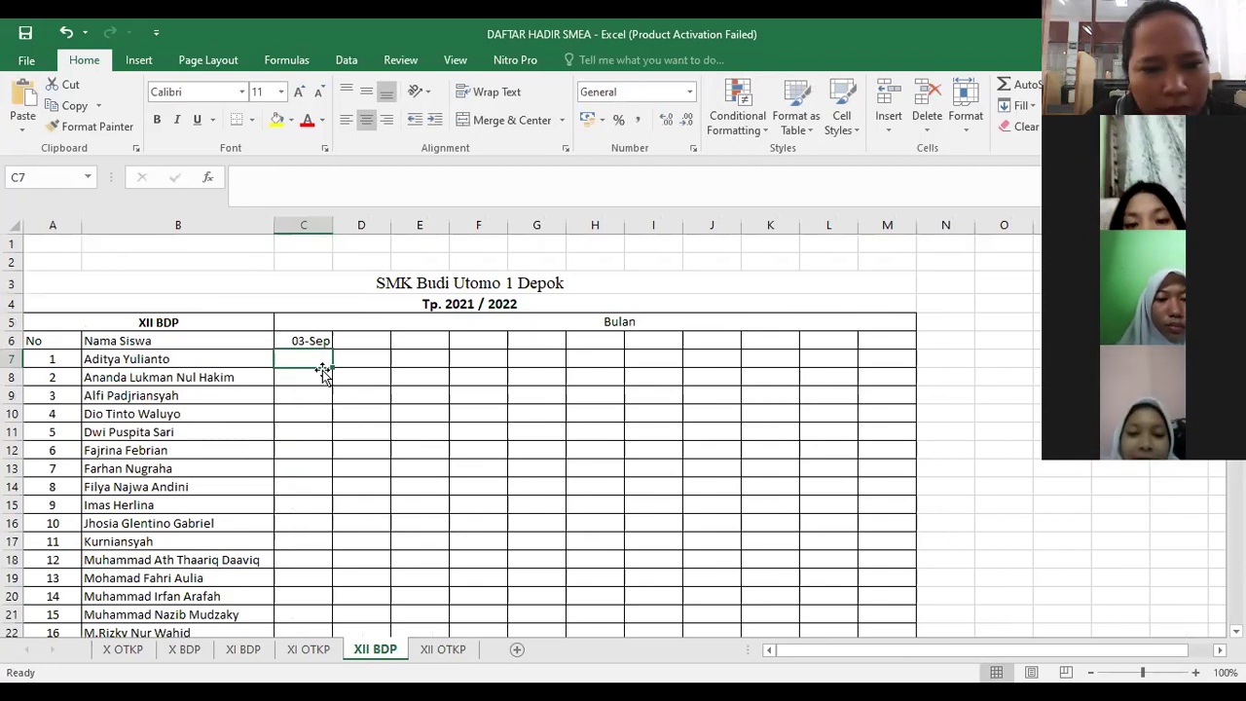
{"action": "left_click", "coordinate": [324, 373]}
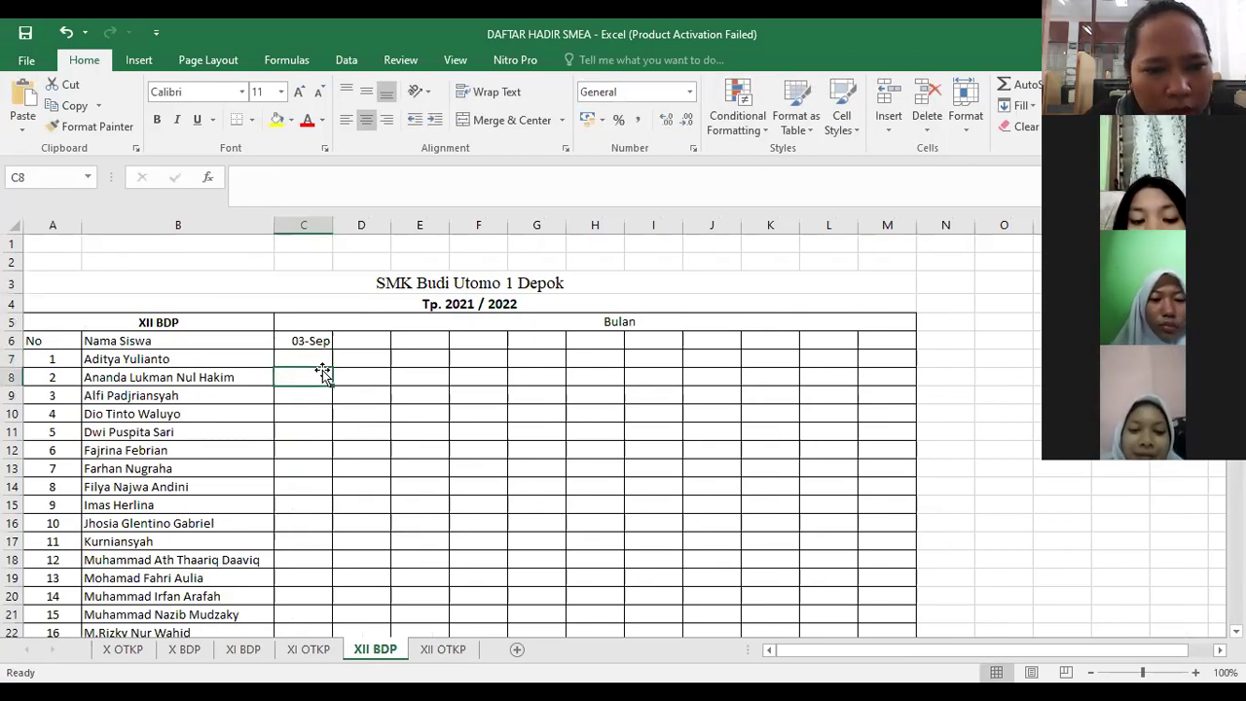
{"action": "key", "text": "Down"}
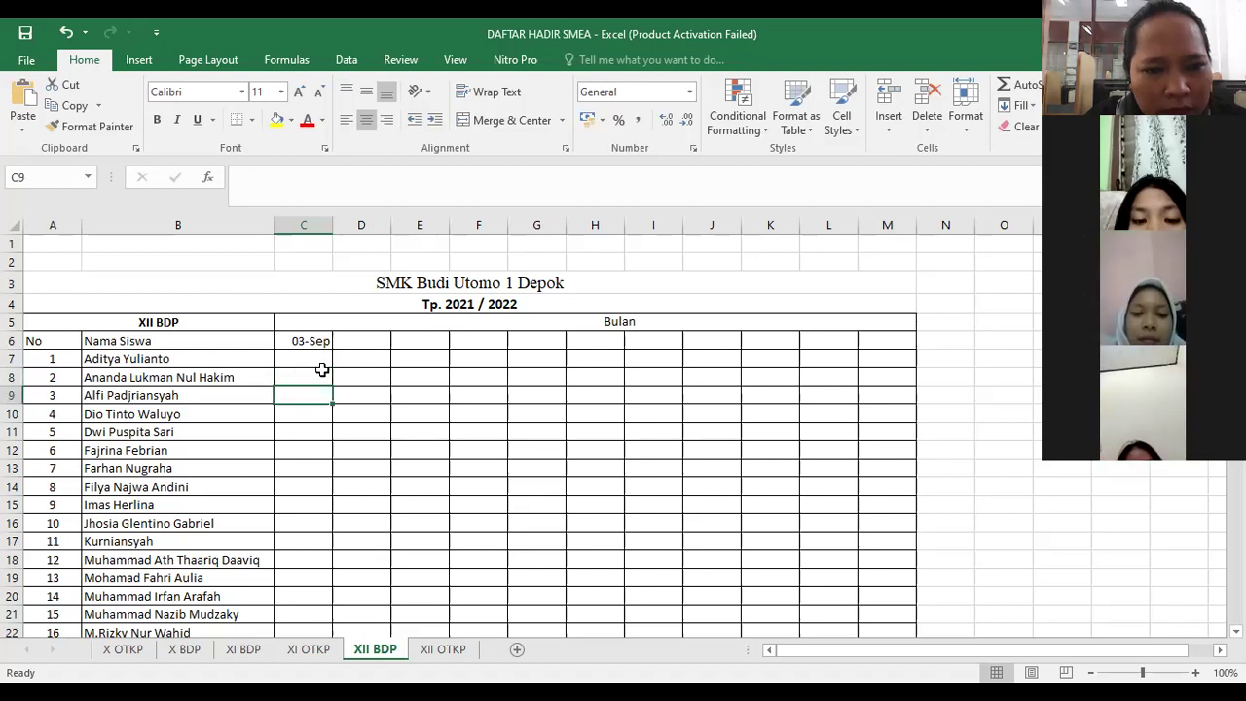
{"action": "key", "text": "Down"}
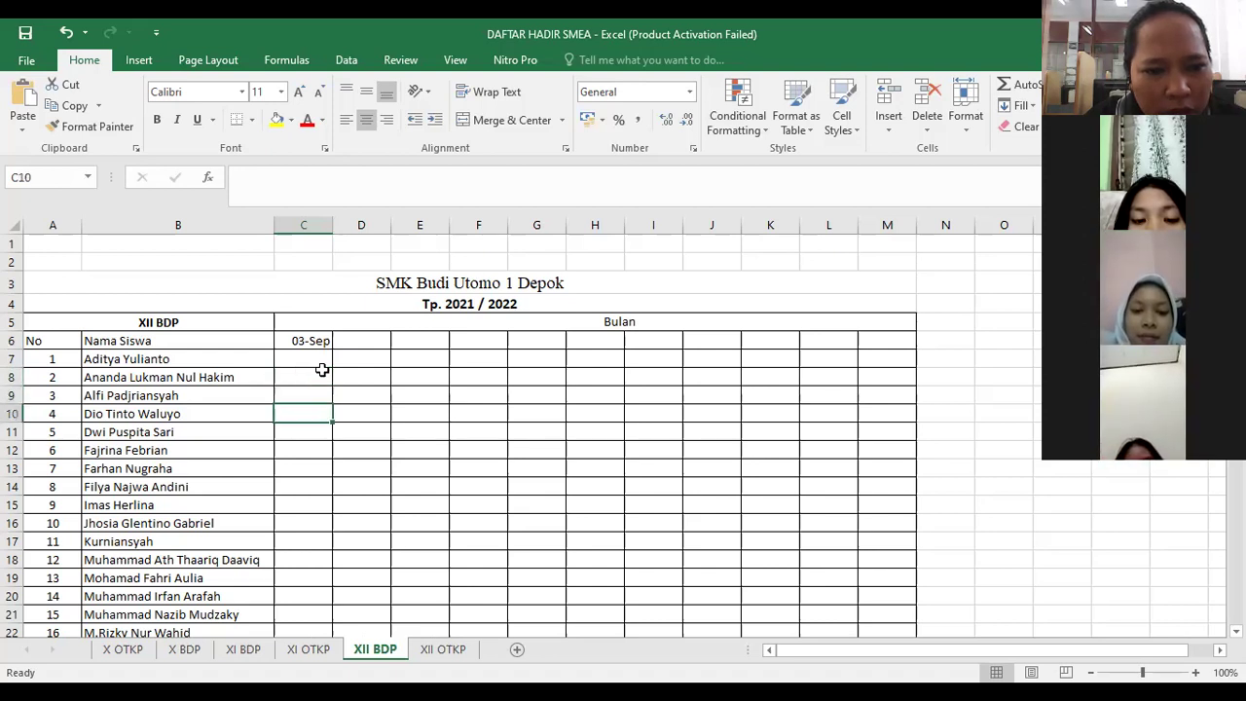
{"action": "key", "text": "Down"}
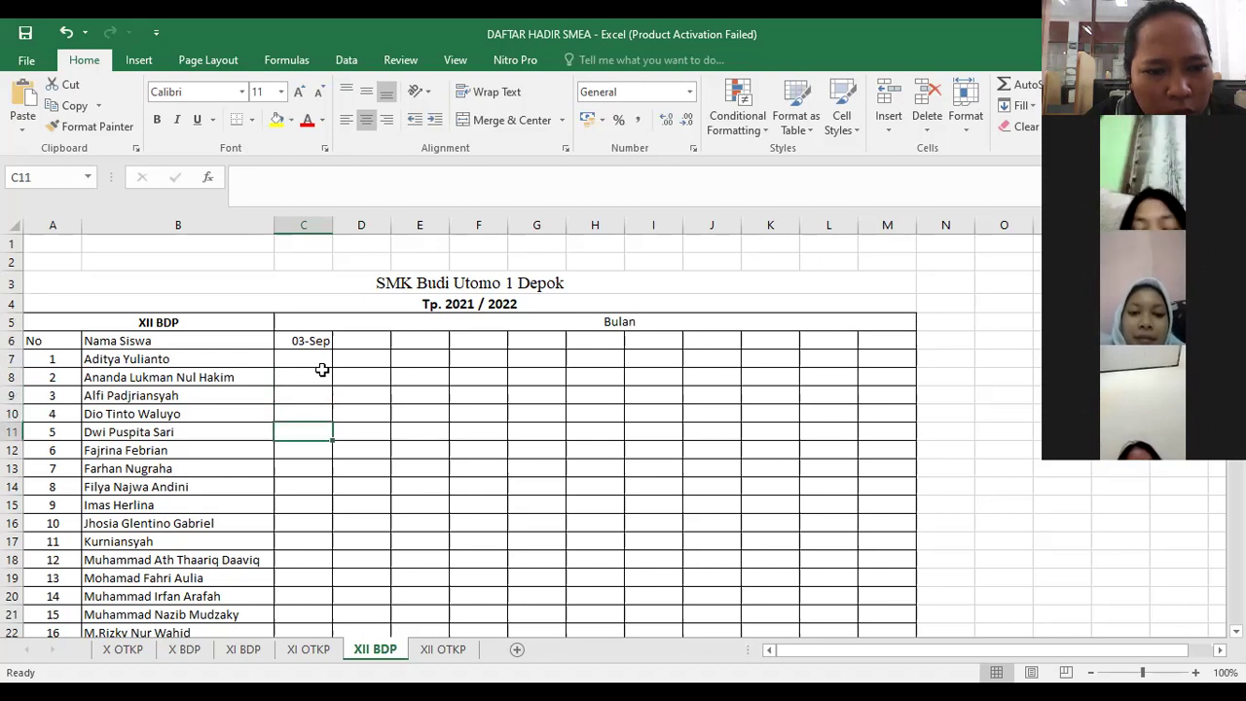
{"action": "key", "text": "Down"}
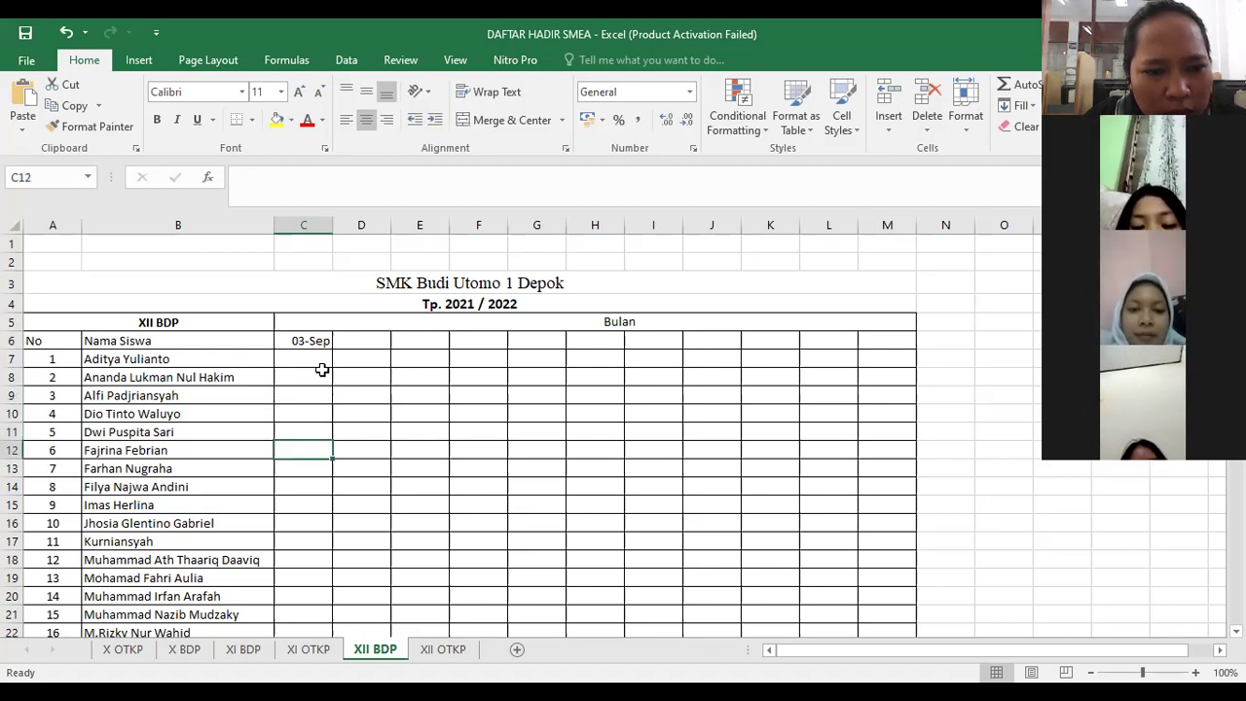
{"action": "key", "text": "Down"}
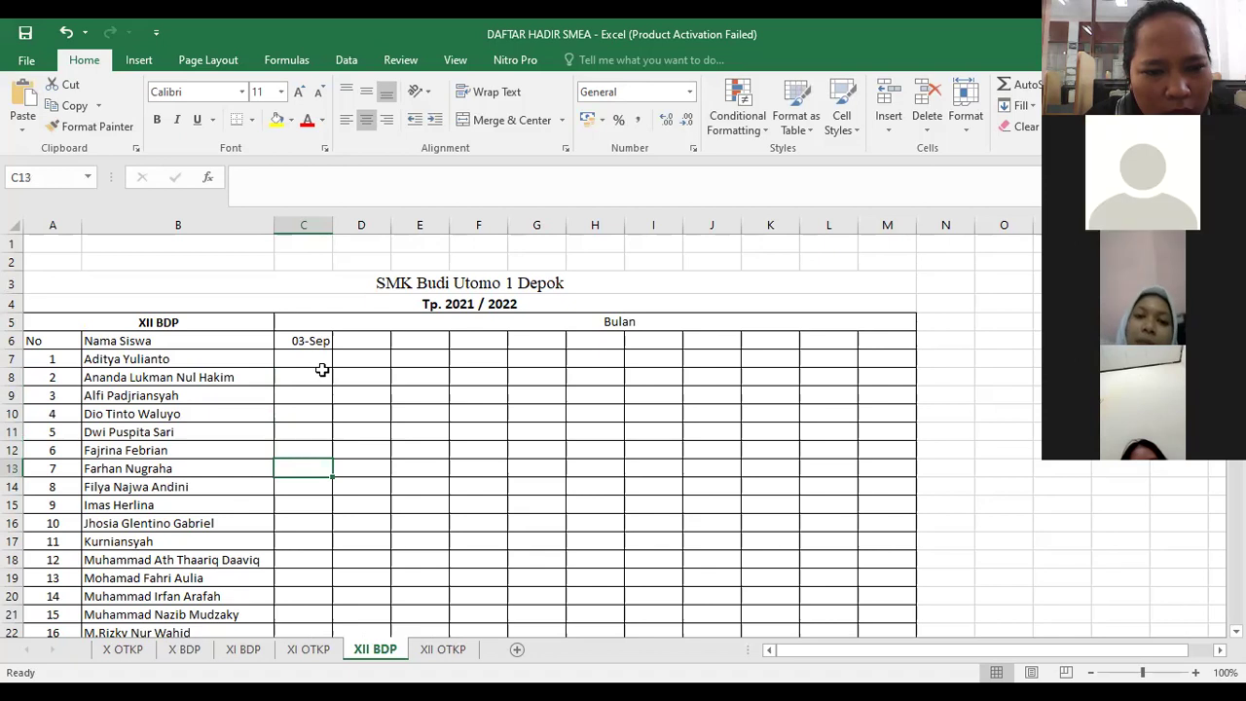
{"action": "key", "text": "Down"}
{"action": "key", "text": "Down"}
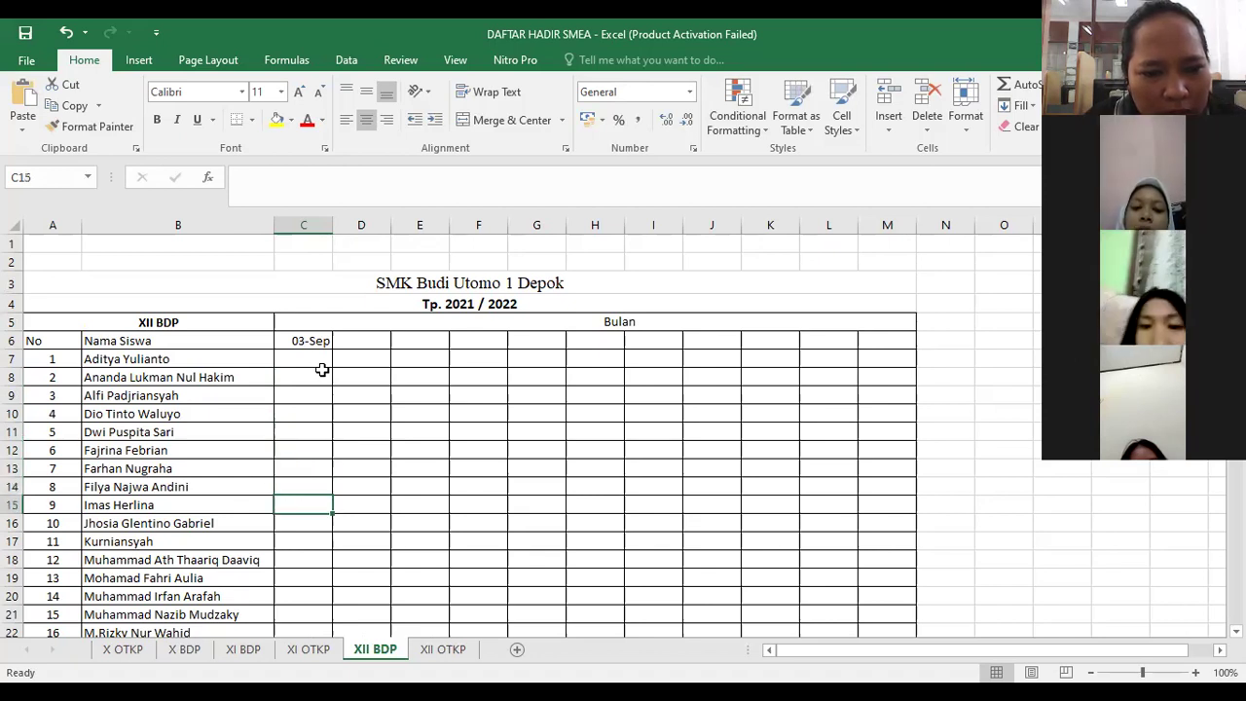
{"action": "key", "text": "Up"}
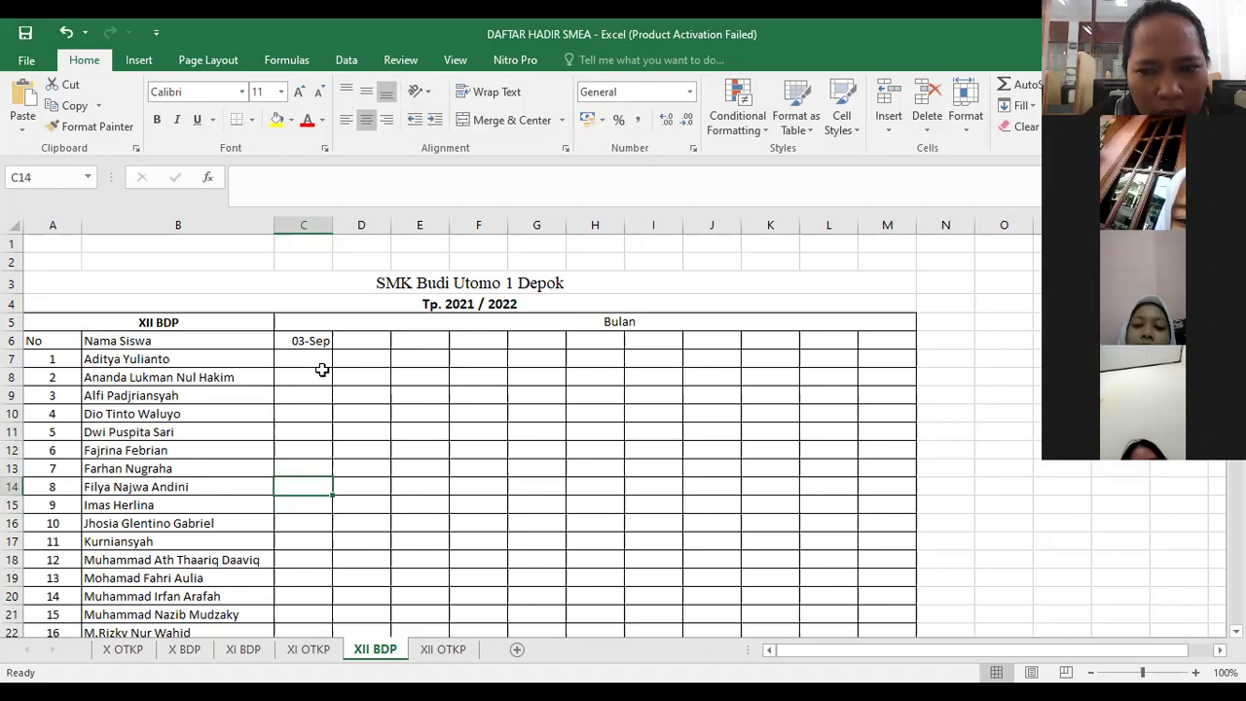
{"action": "type", "text": "ZOOM"}
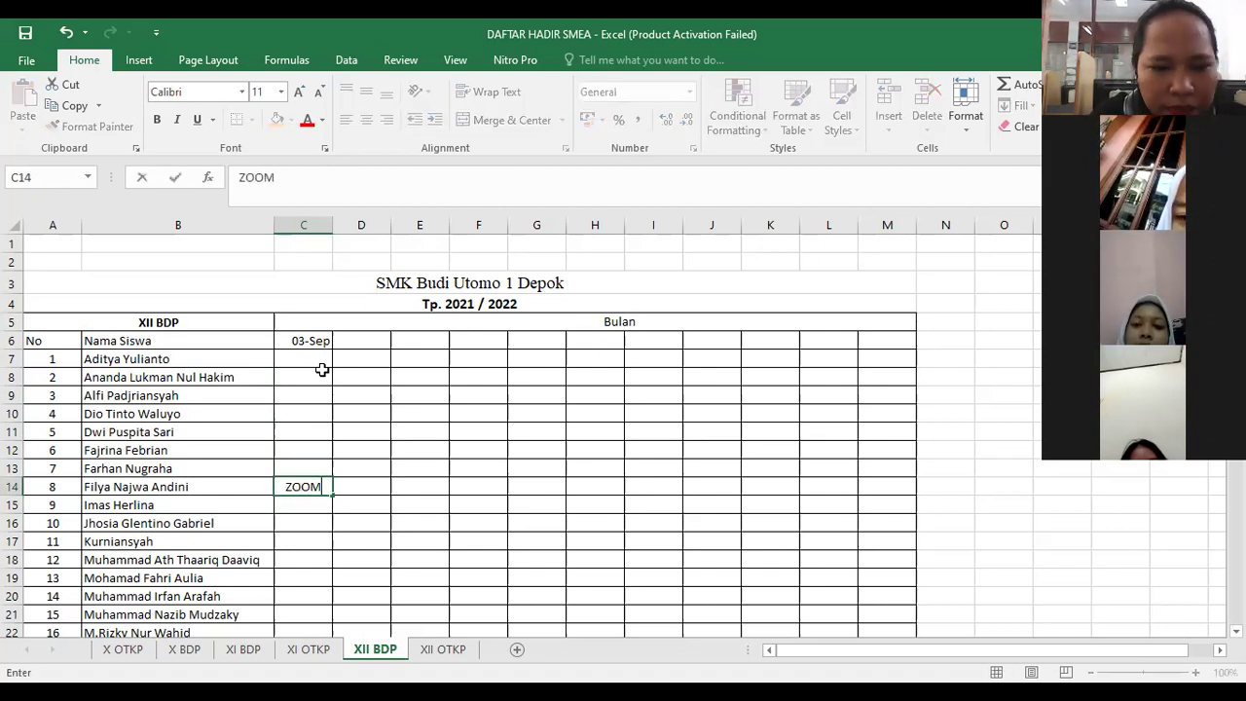
{"action": "key", "text": "Return"}
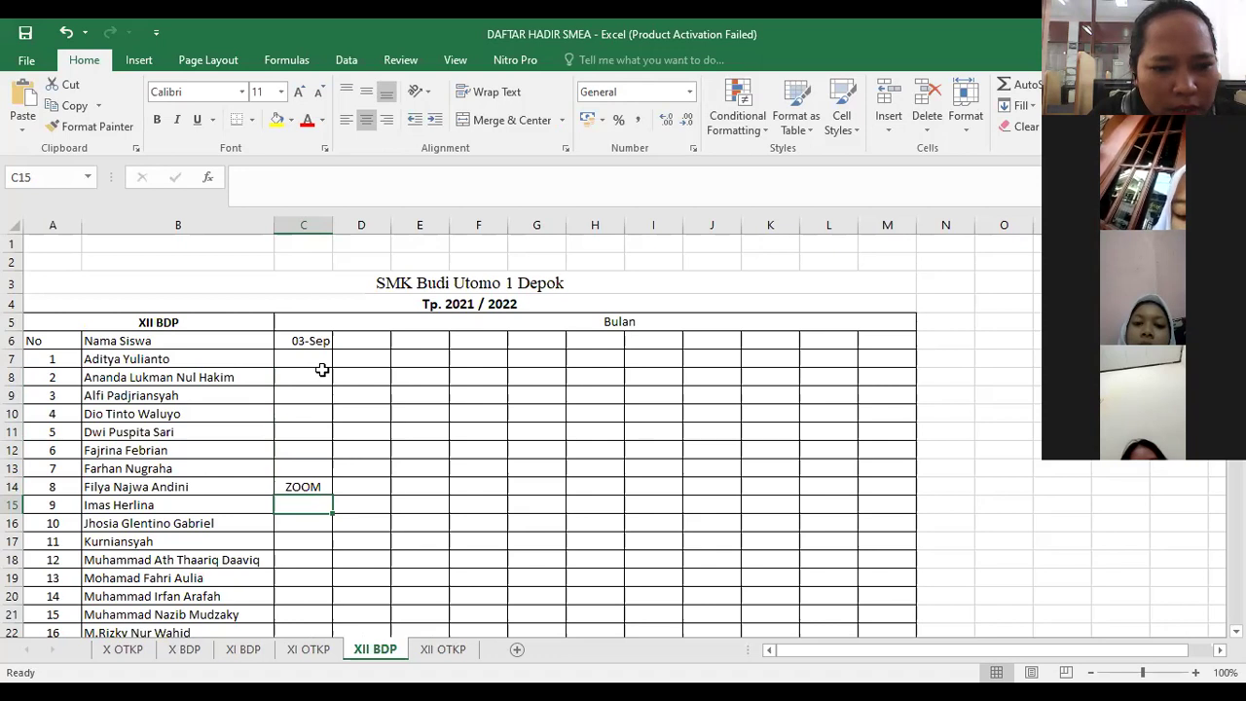
- Skip students no. 9 to 16 and enter ZOOM in C23 as the 03-Sep attendance of student no. 17
{"action": "key", "text": "Down"}
{"action": "key", "text": "Down"}
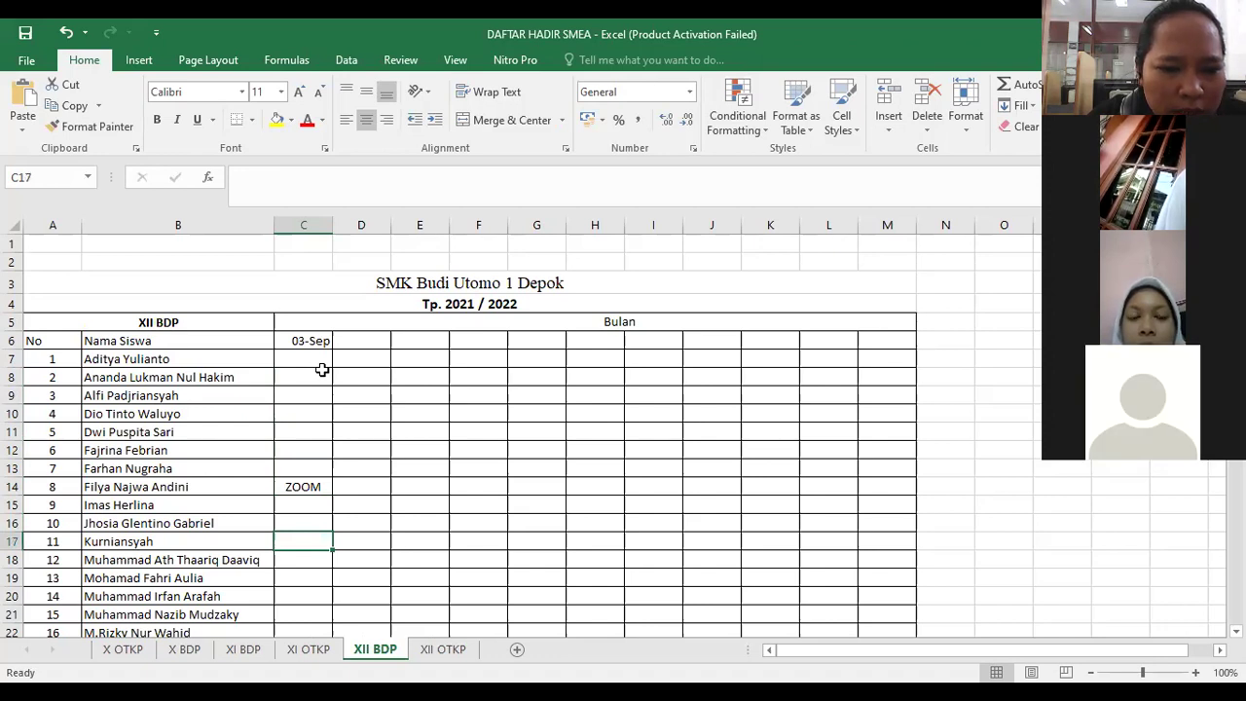
{"action": "key", "text": "Down"}
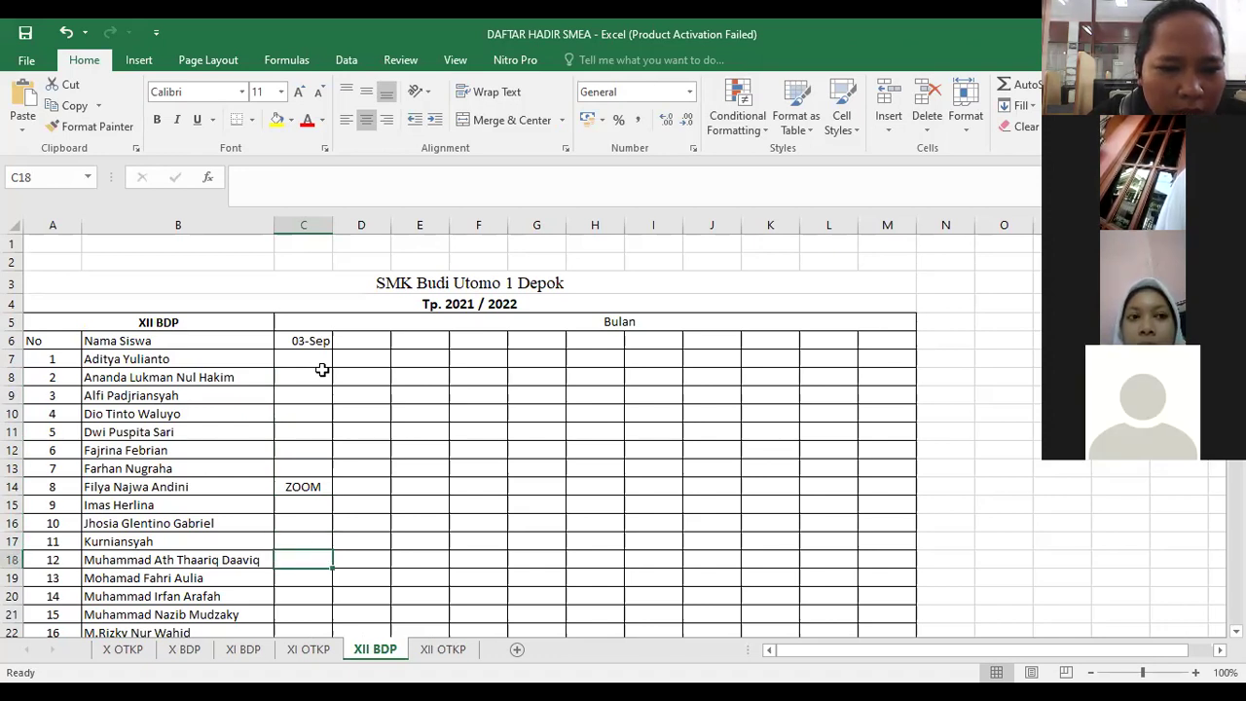
{"action": "key", "text": "Down"}
{"action": "key", "text": "Down"}
{"action": "key", "text": "Up"}
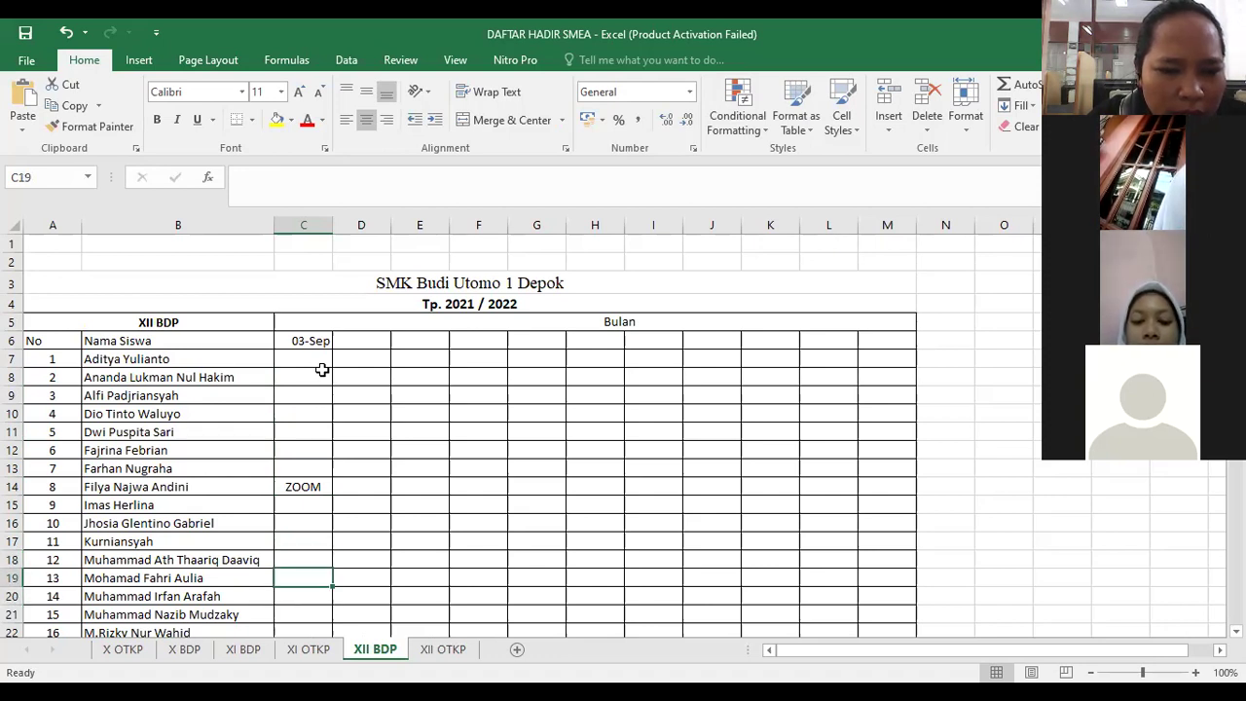
{"action": "key", "text": "Down"}
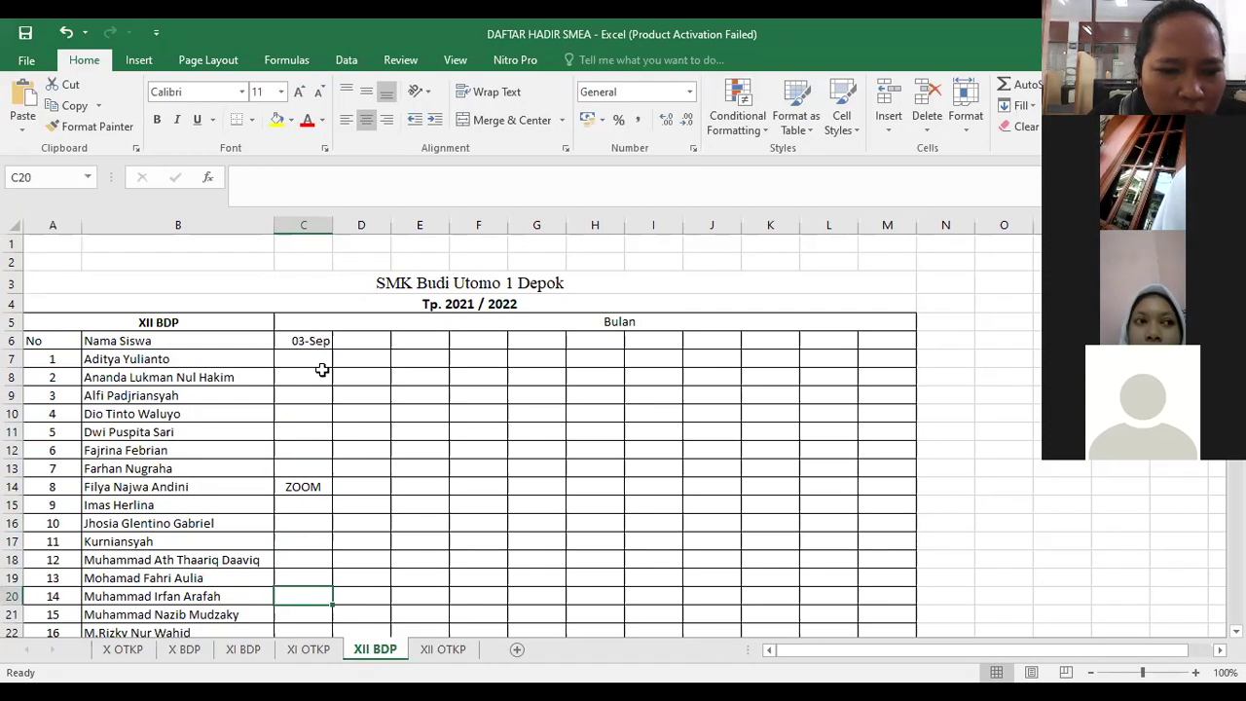
{"action": "key", "text": "Down"}
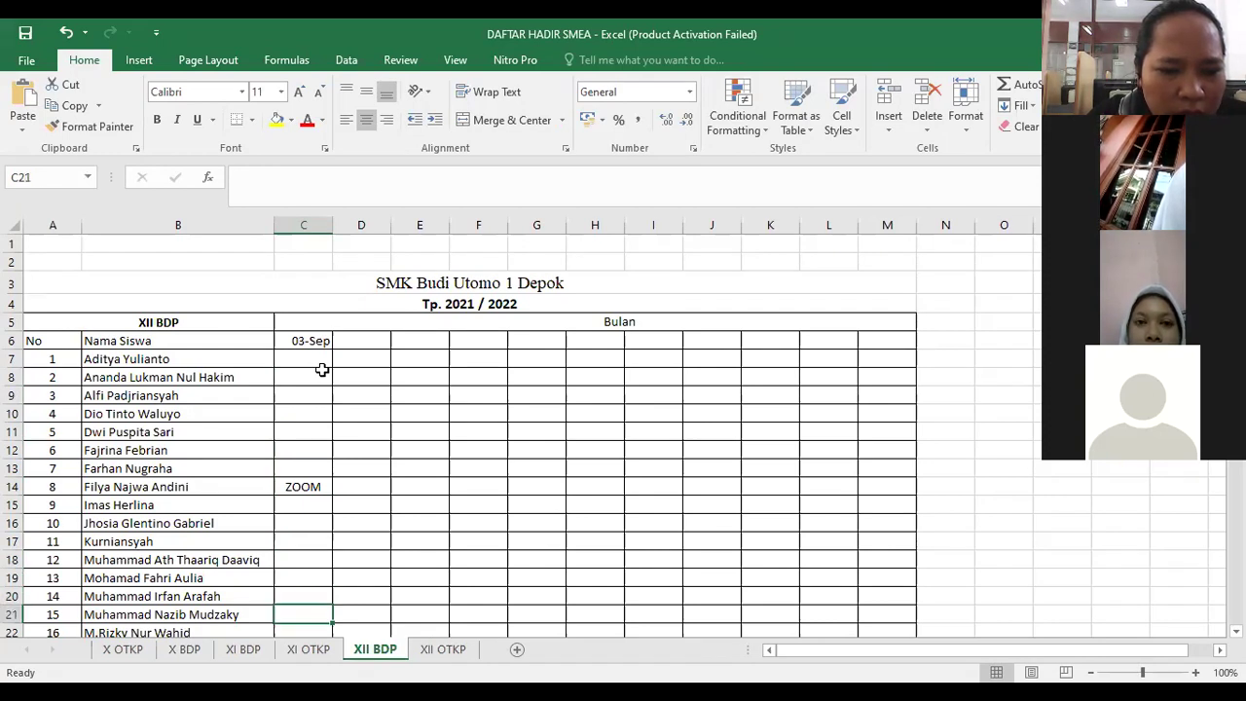
{"action": "key", "text": "Down"}
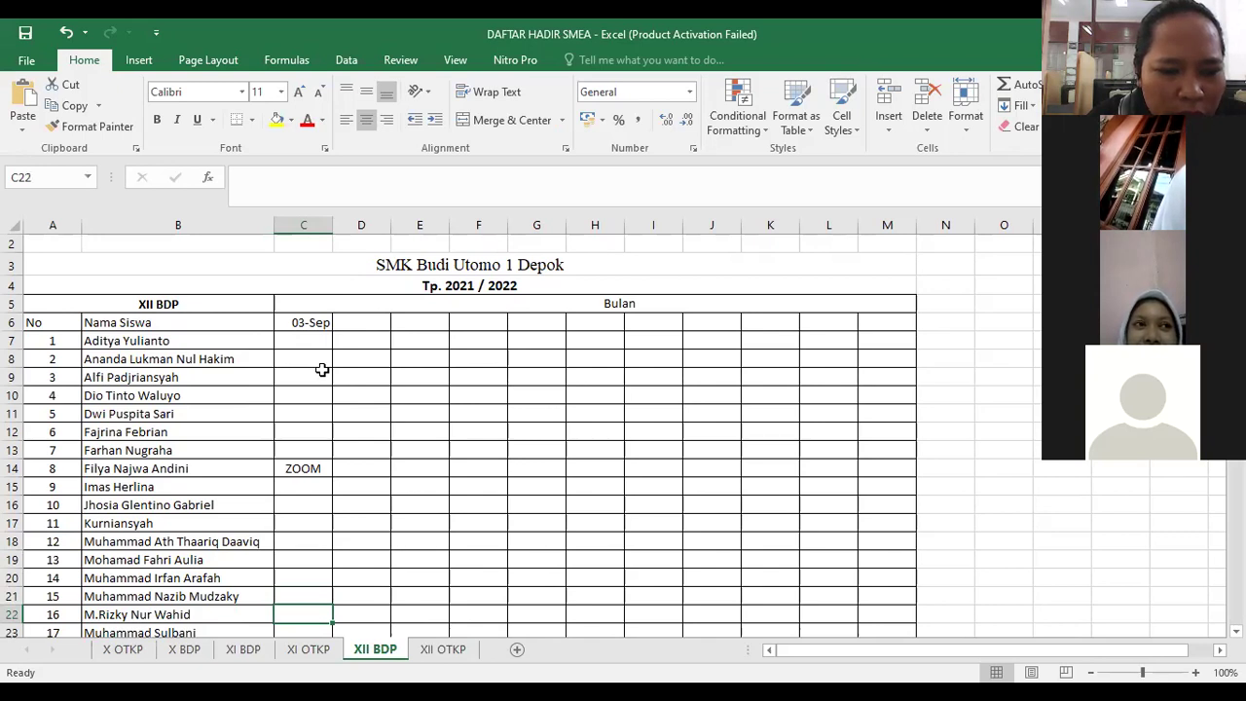
{"action": "key", "text": "Down"}
{"action": "type", "text": "ZOOM"}
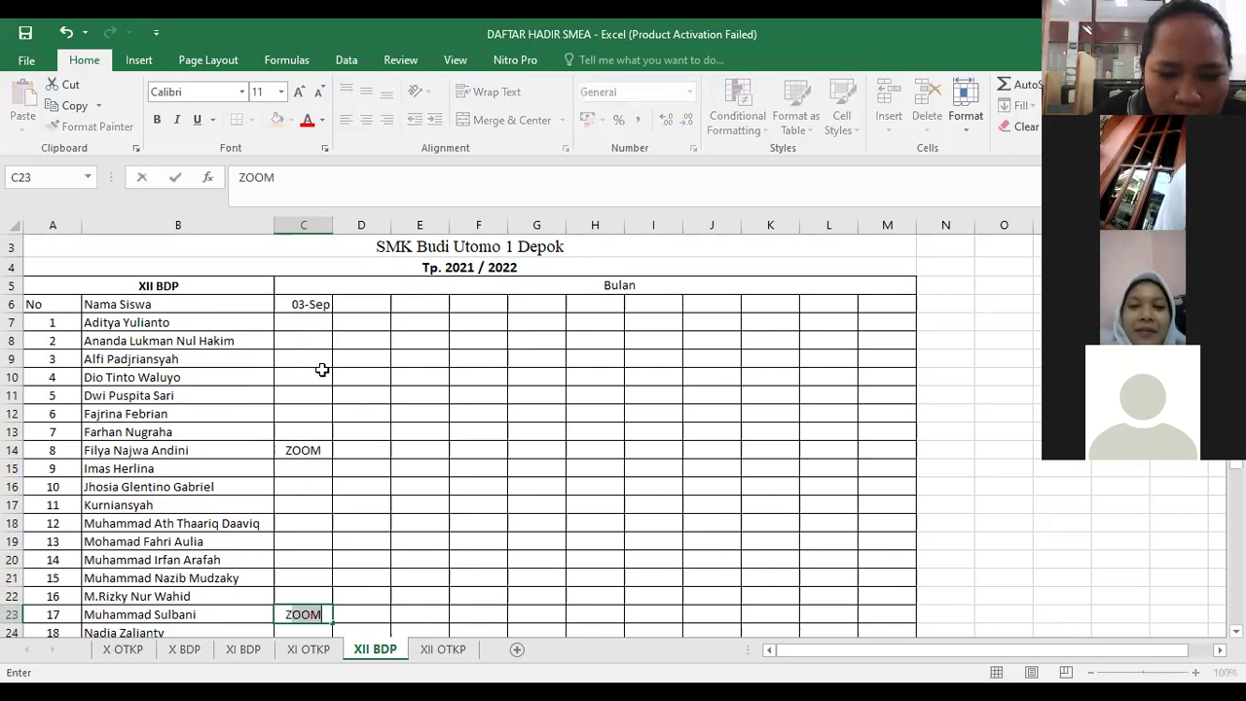
{"action": "key", "text": "Return"}
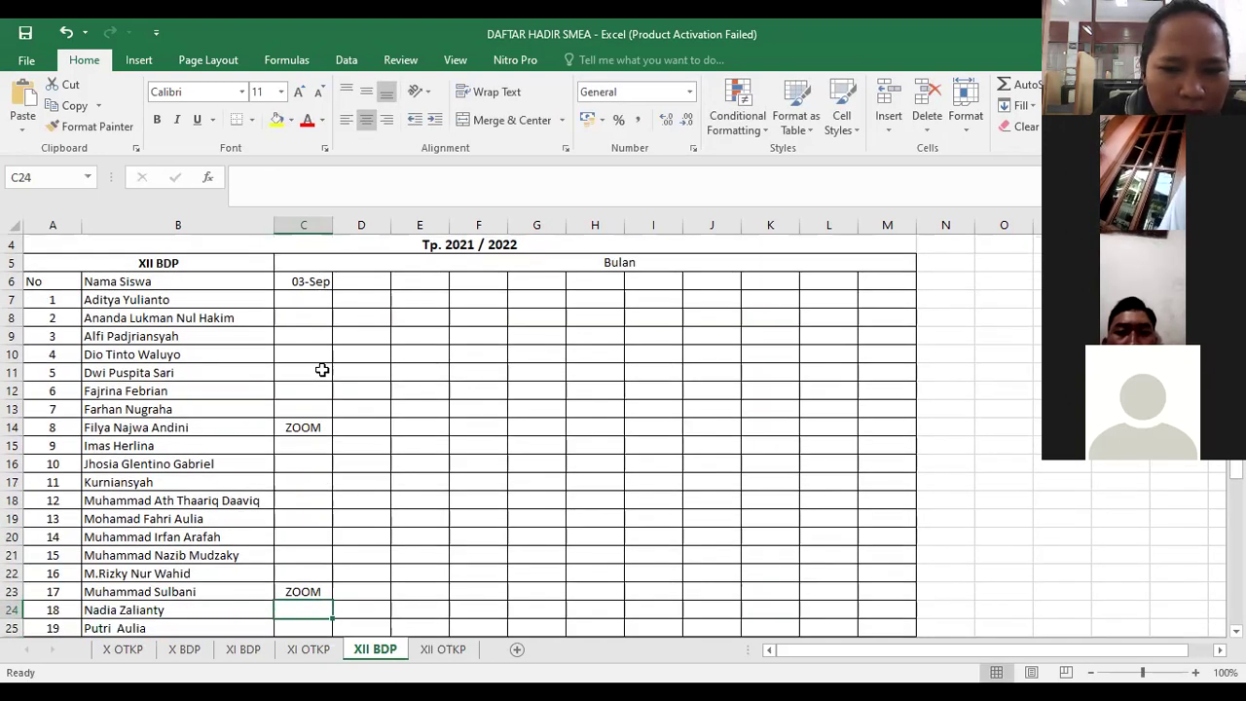
- Record ZOOM for student no. 18 in C24 and student no. 21 in C27, leaving no. 19 and no. 20 blank
{"action": "type", "text": "ZOOM"}
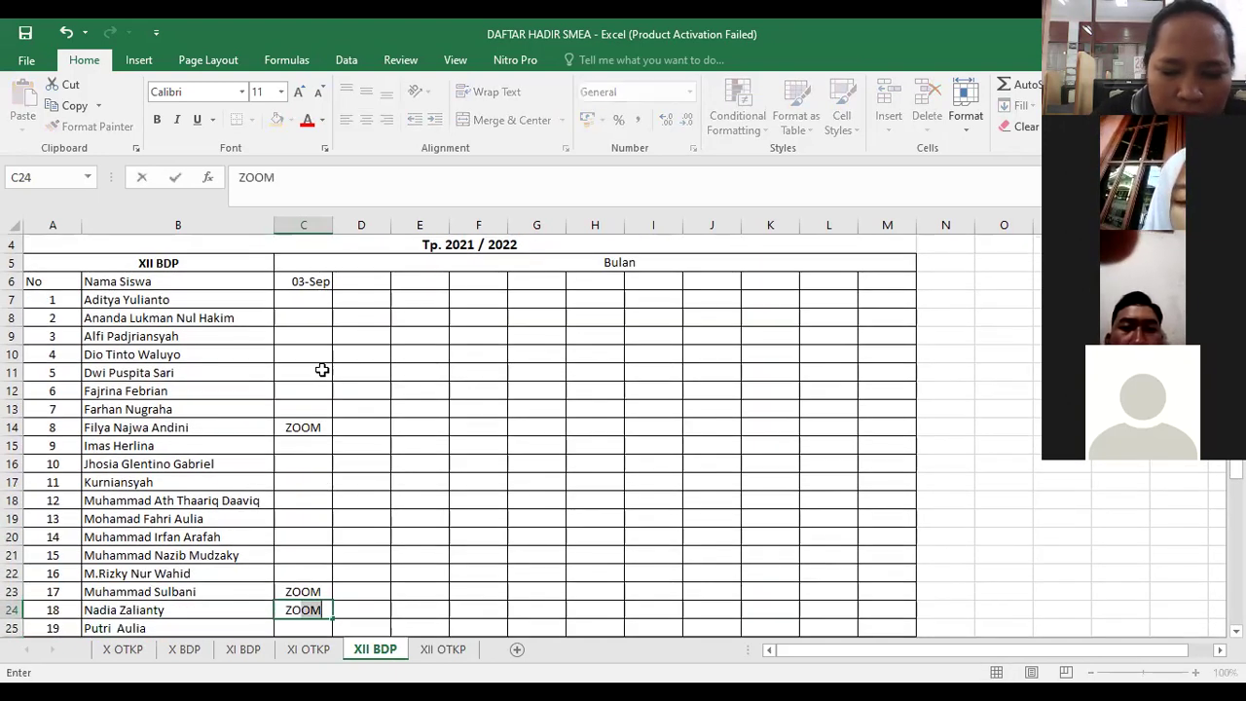
{"action": "key", "text": "Return"}
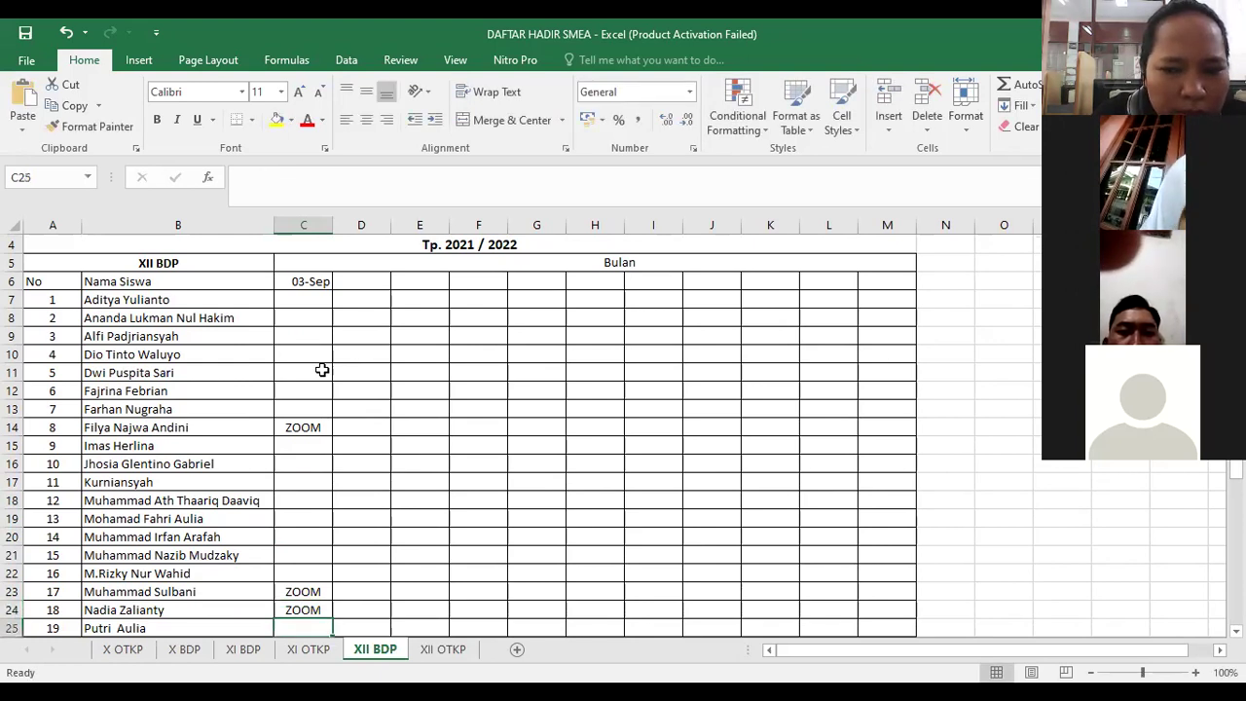
{"action": "key", "text": "Return"}
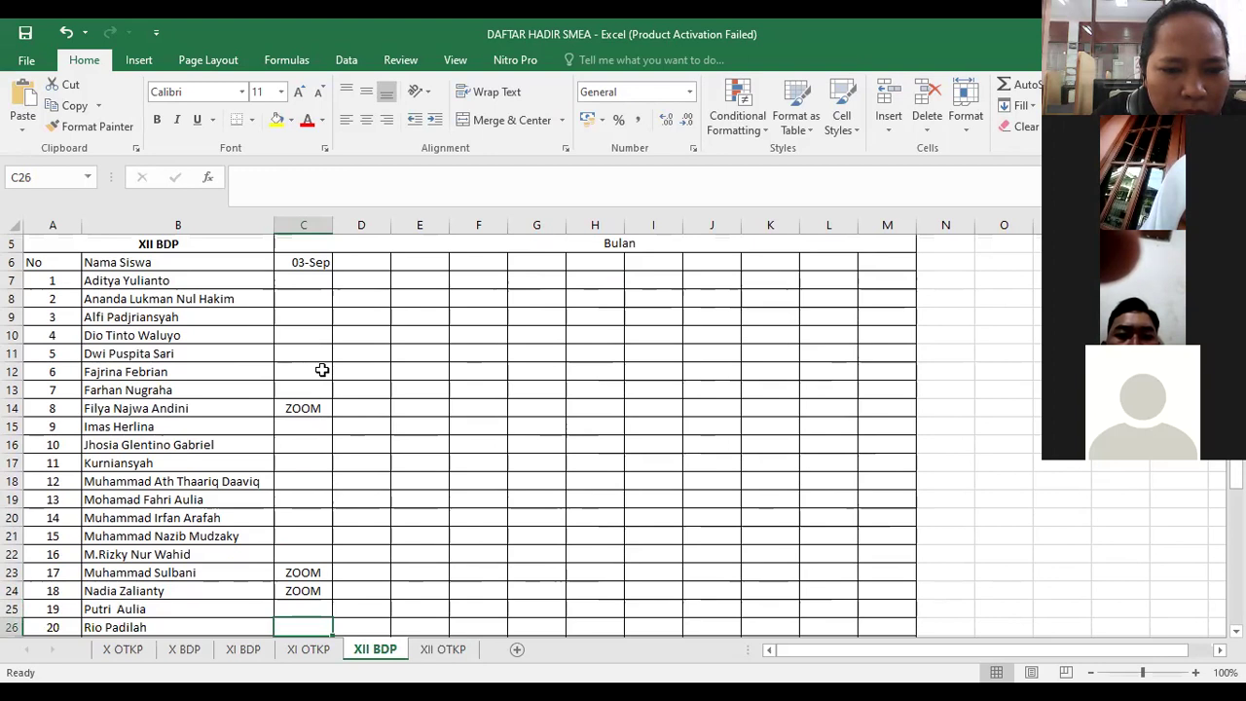
{"action": "key", "text": "Return"}
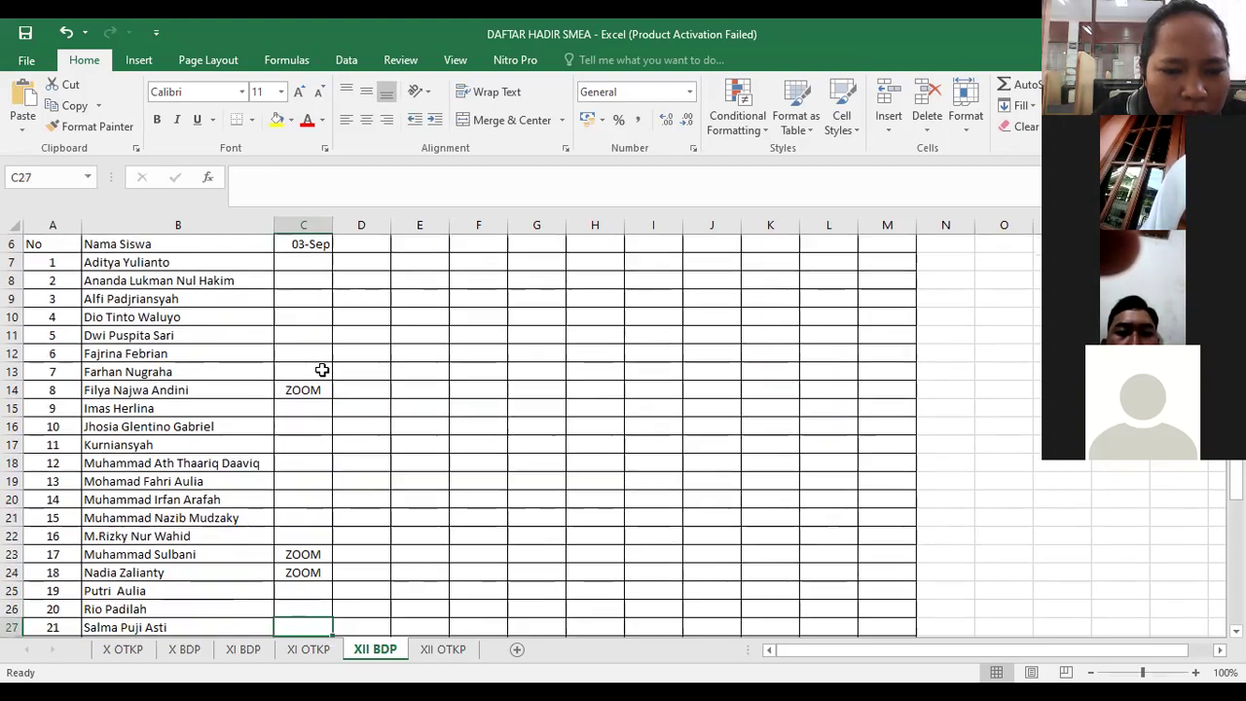
{"action": "type", "text": "ZOOM"}
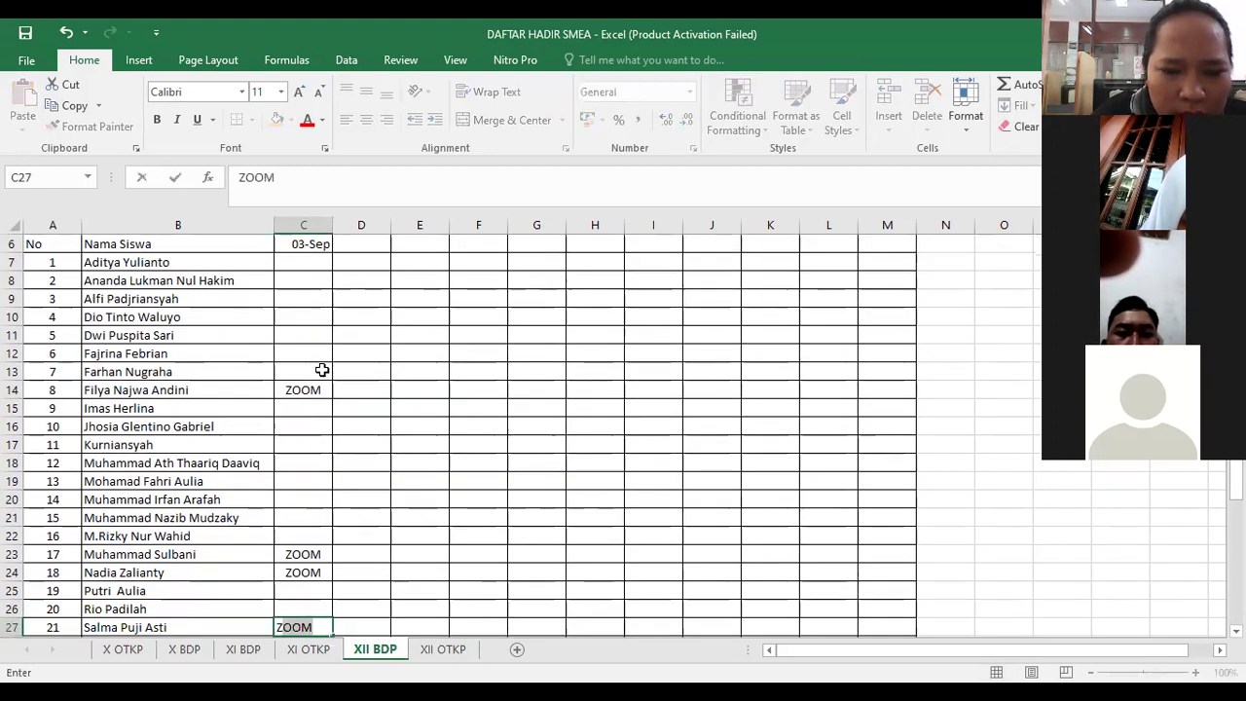
{"action": "key", "text": "Return"}
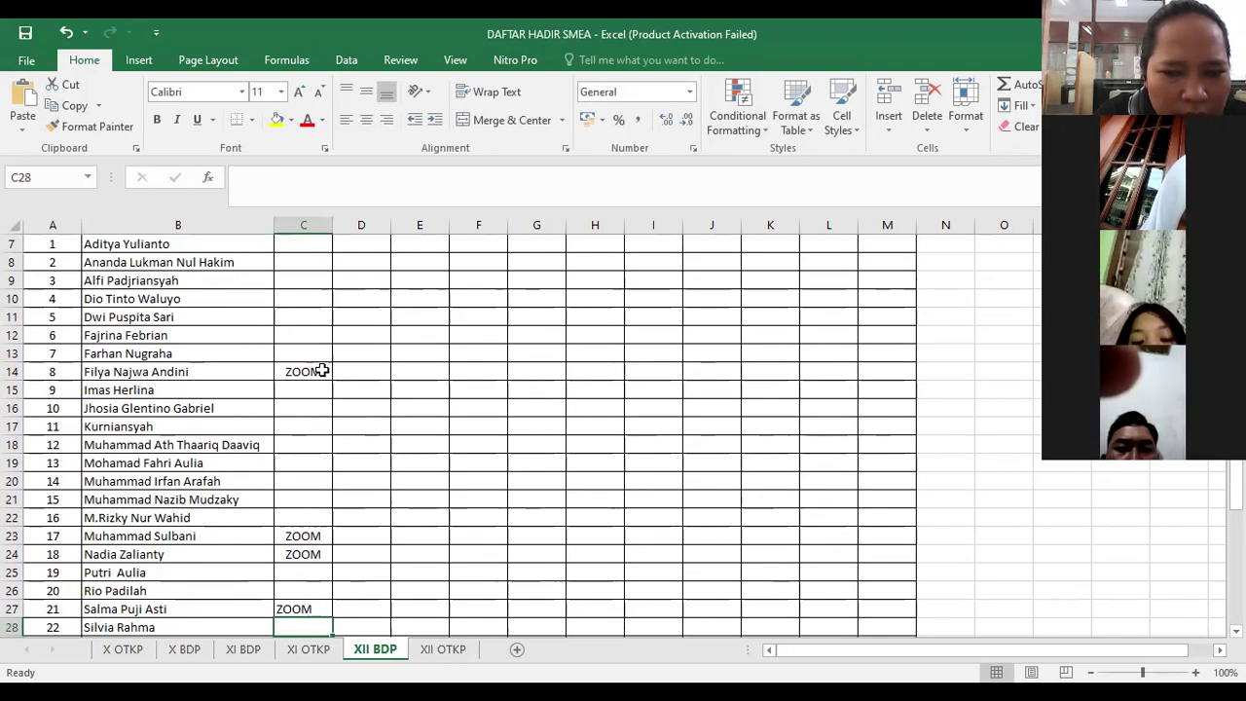
- Leave students no. 22 and no. 23 blank and select C30, the 03-Sep cell of student no. 24
{"action": "key", "text": "Return"}
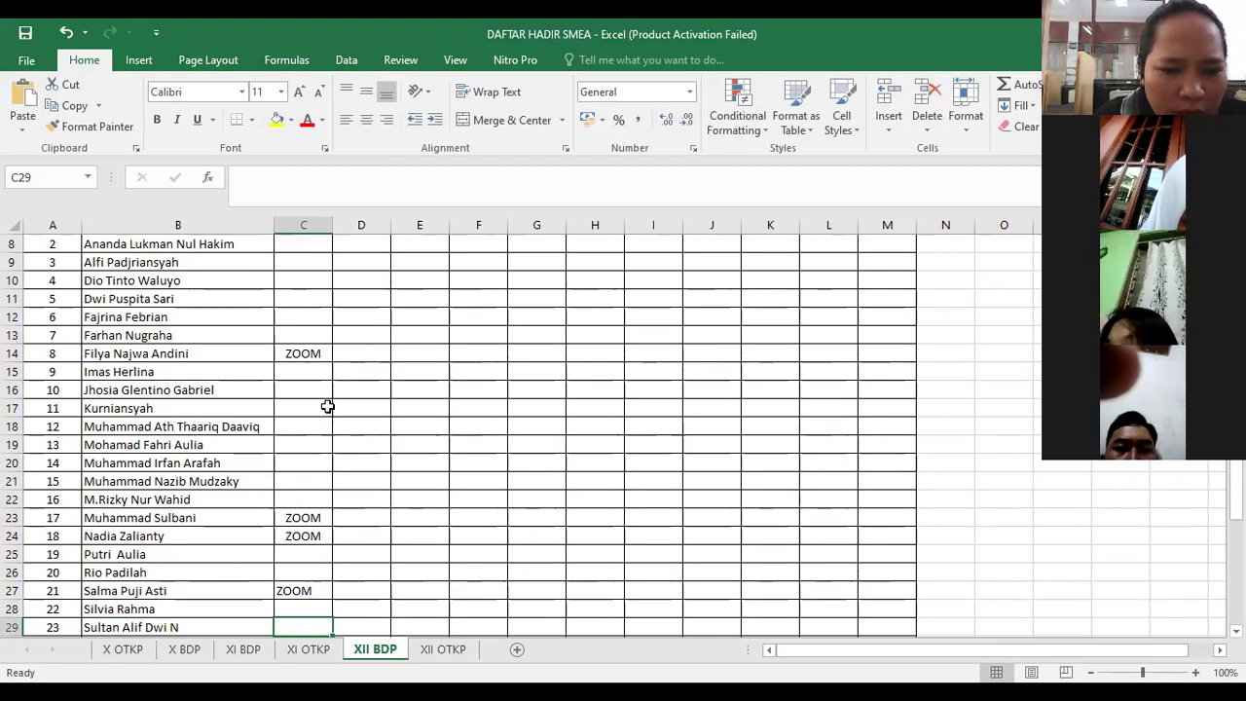
{"action": "scroll", "coordinate": [327, 407], "scroll_direction": "down", "scroll_amount": 2}
{"action": "key", "text": "Return"}
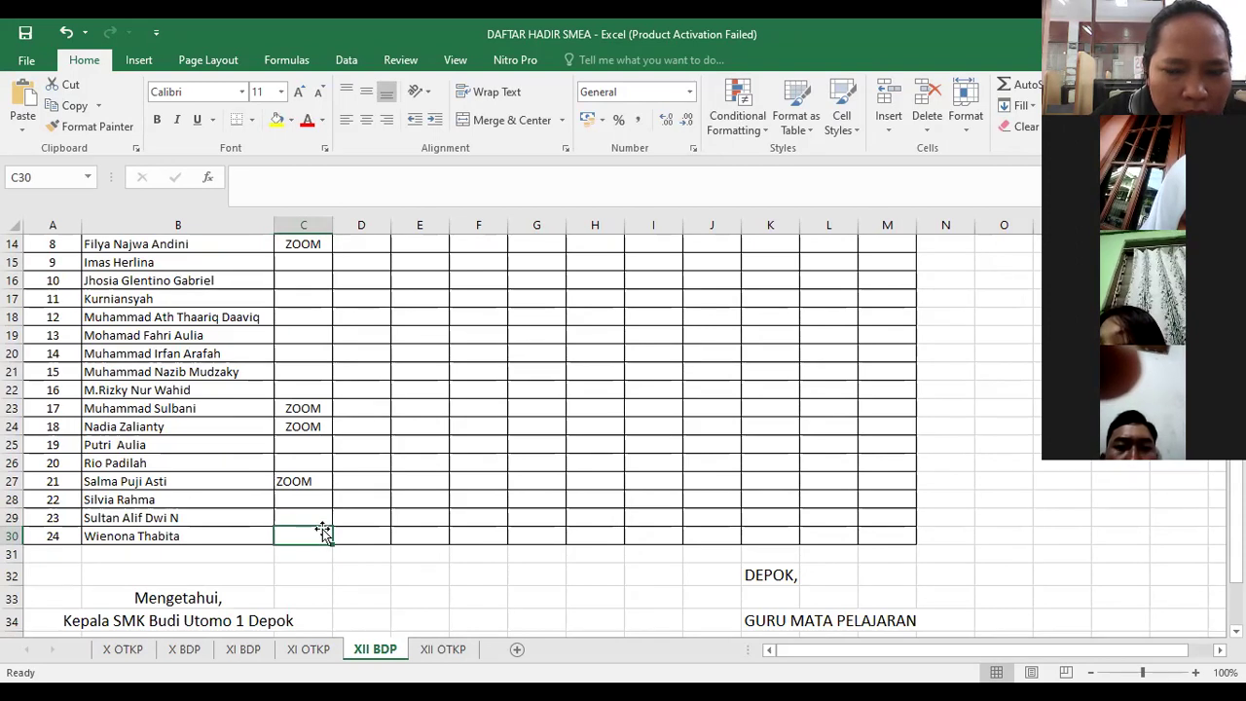